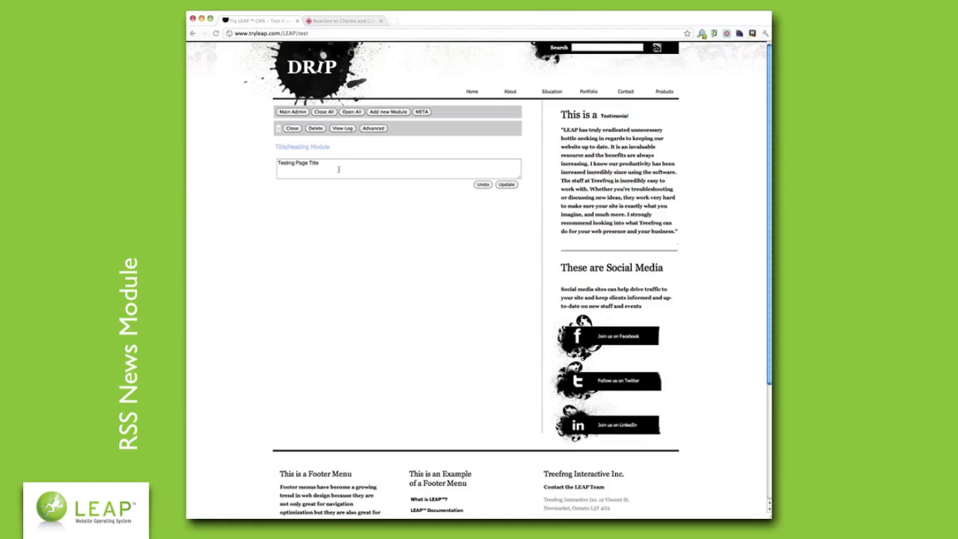
- Start a new module on the test page and choose RSS as its type
{"action": "left_click", "coordinate": [330, 166]}
{"action": "left_click", "coordinate": [438, 149]}
{"action": "left_click", "coordinate": [385, 111]}
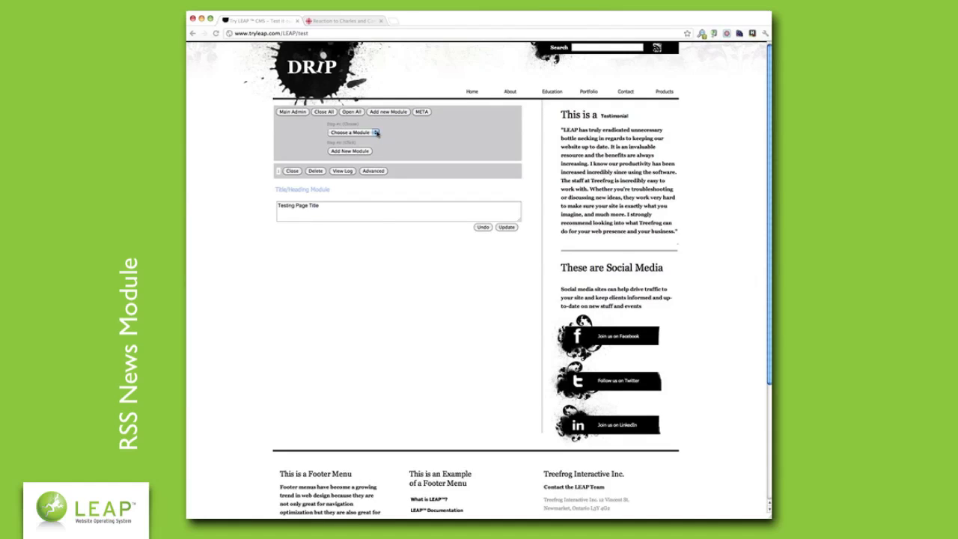
{"action": "left_click", "coordinate": [377, 133]}
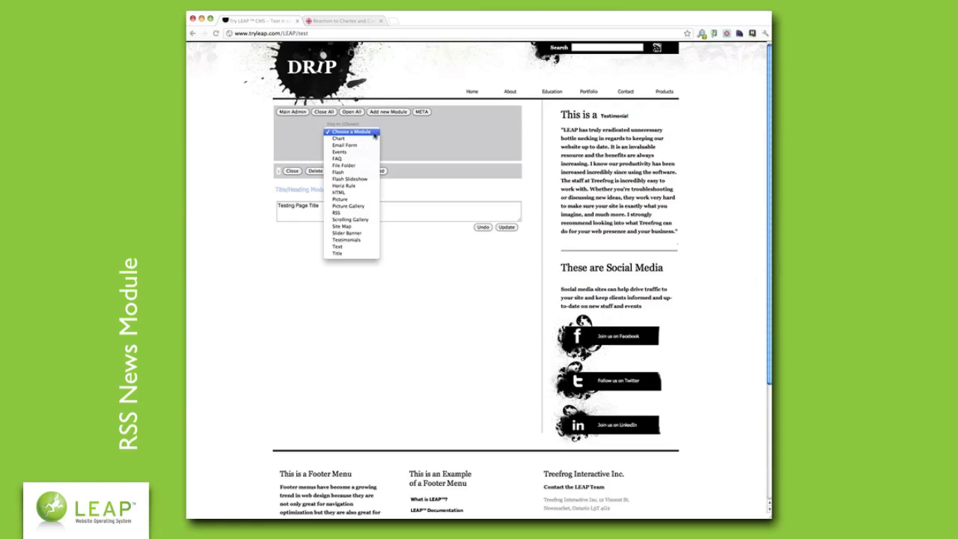
{"action": "left_click", "coordinate": [363, 214]}
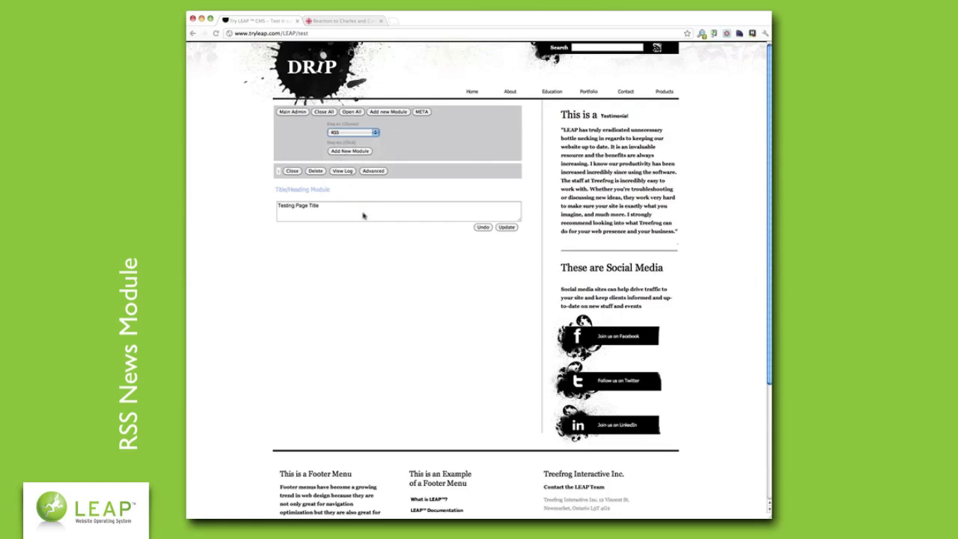
- Insert the RSS Feed module below the Title/Heading module
{"action": "left_click", "coordinate": [351, 151]}
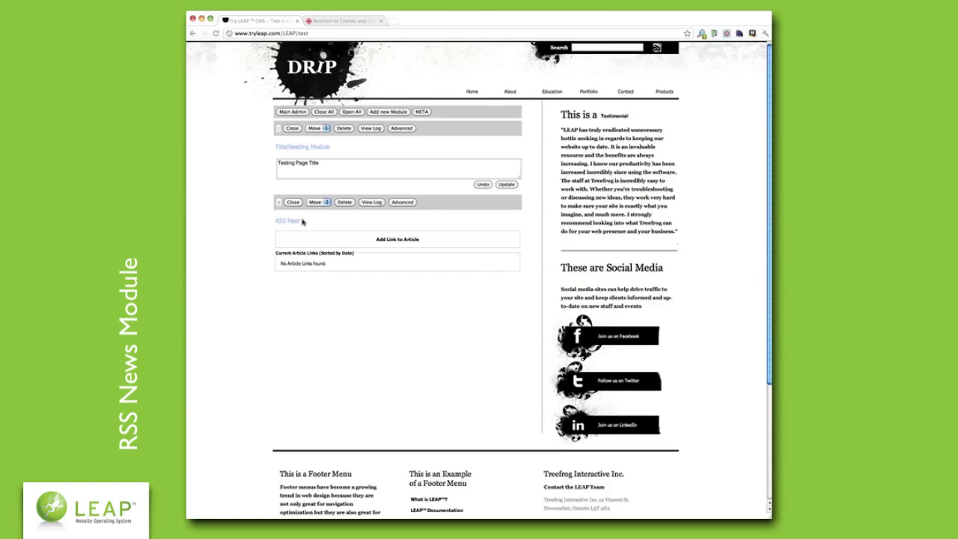
{"action": "left_click_drag", "start_coordinate": [301, 221], "coordinate": [275, 220]}
{"action": "left_click", "coordinate": [278, 221]}
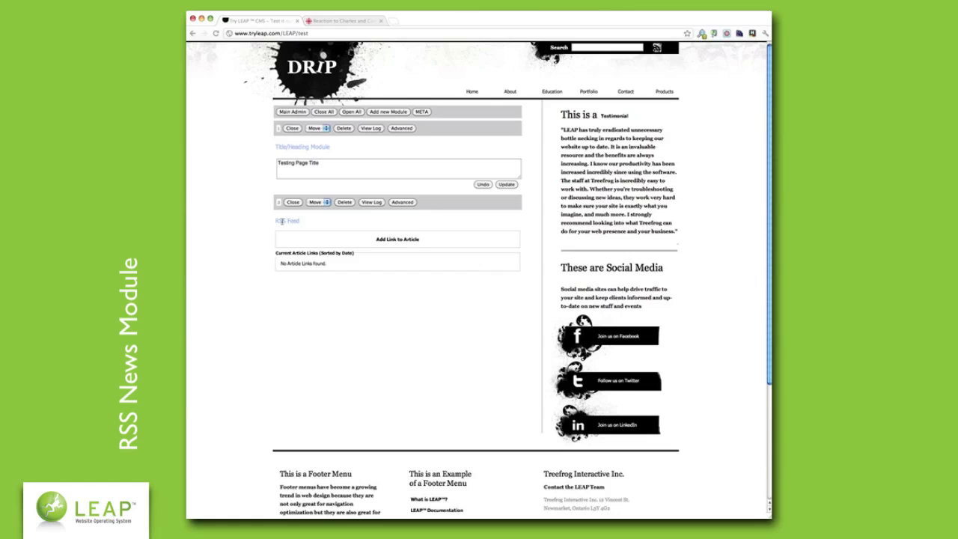
- Open the add-article-link form and copy the CBC article's web address
{"action": "left_click", "coordinate": [399, 240]}
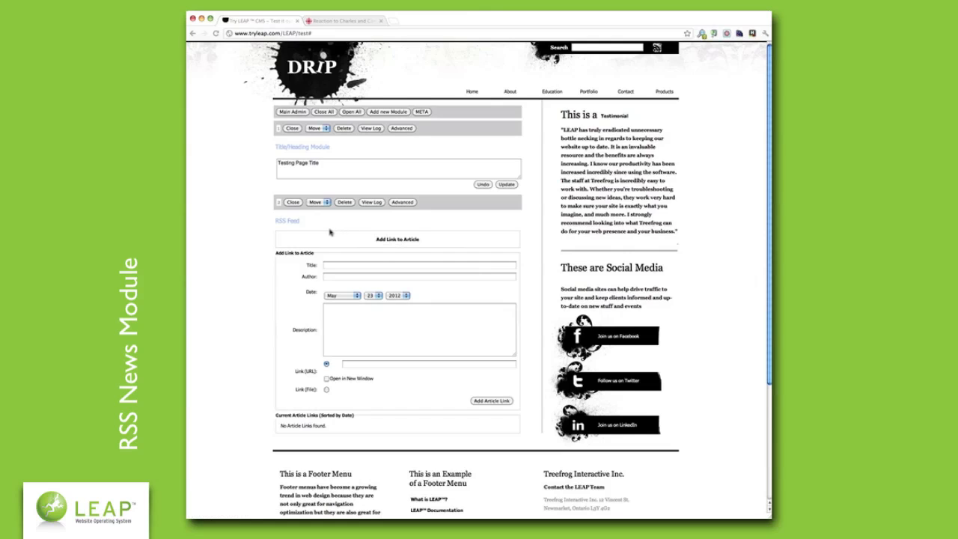
{"action": "left_click", "coordinate": [328, 23]}
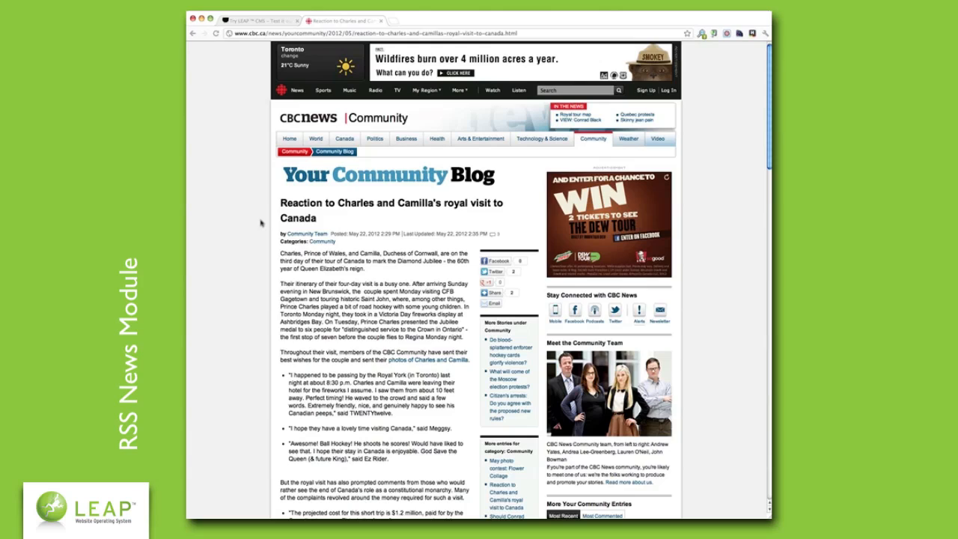
{"action": "left_click_drag", "start_coordinate": [517, 33], "coordinate": [234, 36]}
{"action": "left_click", "coordinate": [258, 21]}
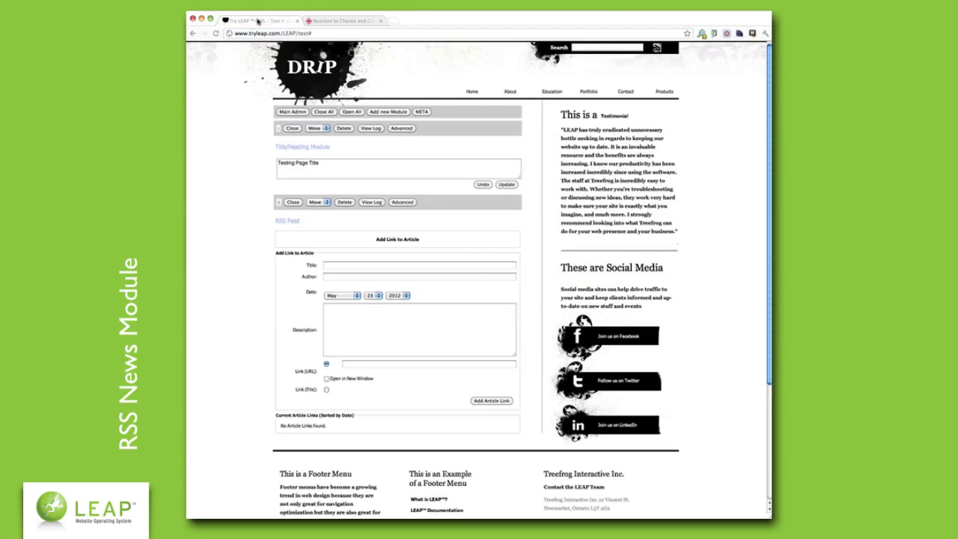
- Enter the title 'Reaction to Charles & Camilla Toronto Visit' with author CBC
{"action": "left_click", "coordinate": [364, 267]}
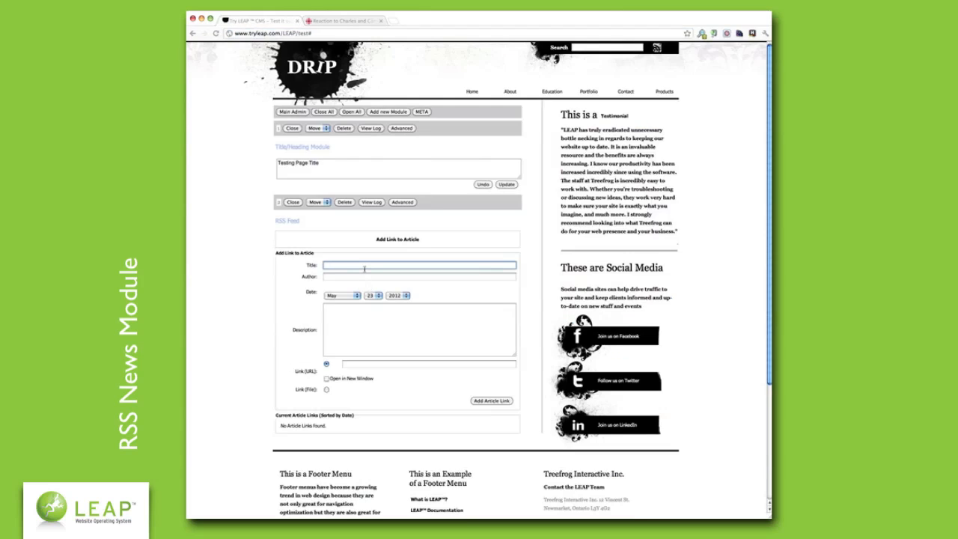
{"action": "type", "text": "Reaction to Charles & Camilla Toronto Visit"}
{"action": "key", "text": "Tab"}
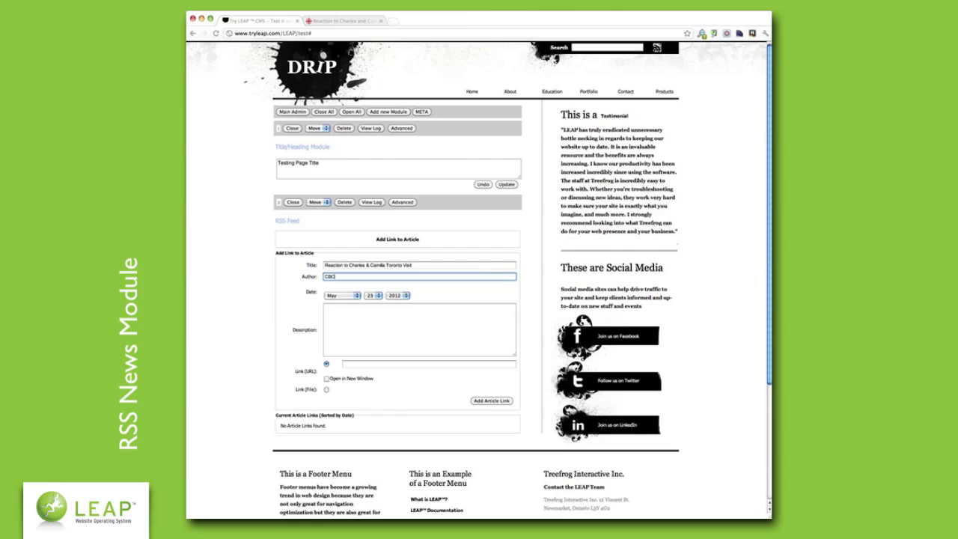
{"action": "left_click", "coordinate": [363, 21]}
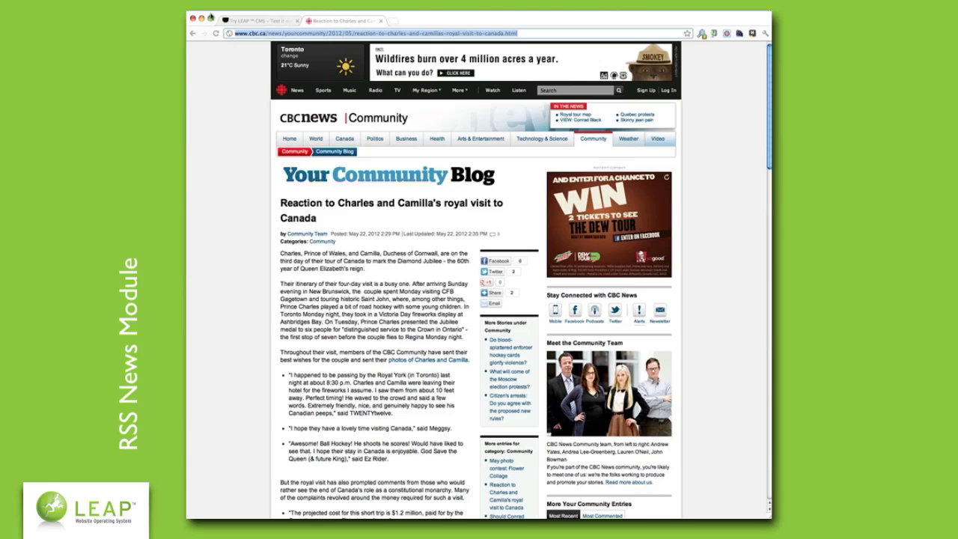
- Set date May 22 2012, add a description, paste the CBC URL, and open in new window
{"action": "left_click", "coordinate": [249, 19]}
{"action": "left_click", "coordinate": [375, 296]}
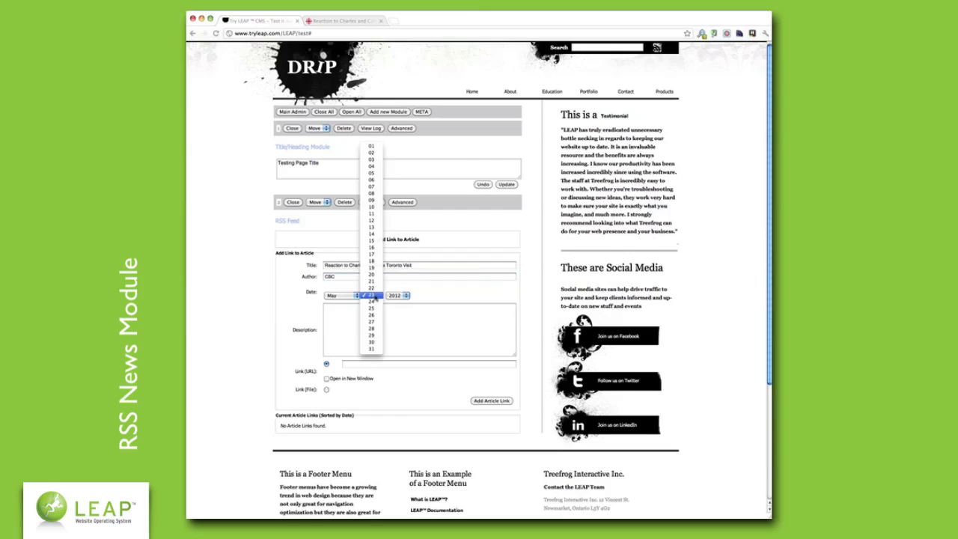
{"action": "left_click", "coordinate": [372, 288]}
{"action": "left_click", "coordinate": [353, 330]}
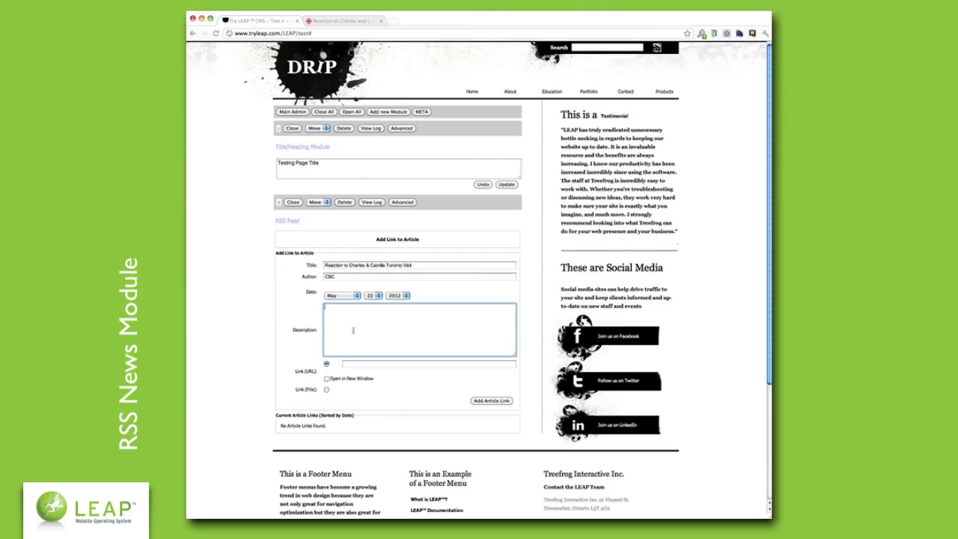
{"action": "type", "text": "Raaction to Char"}
{"action": "type", "text": "les & Cami"}
{"action": "type", "text": "lla's Toronto Visit"}
{"action": "left_click", "coordinate": [374, 364]}
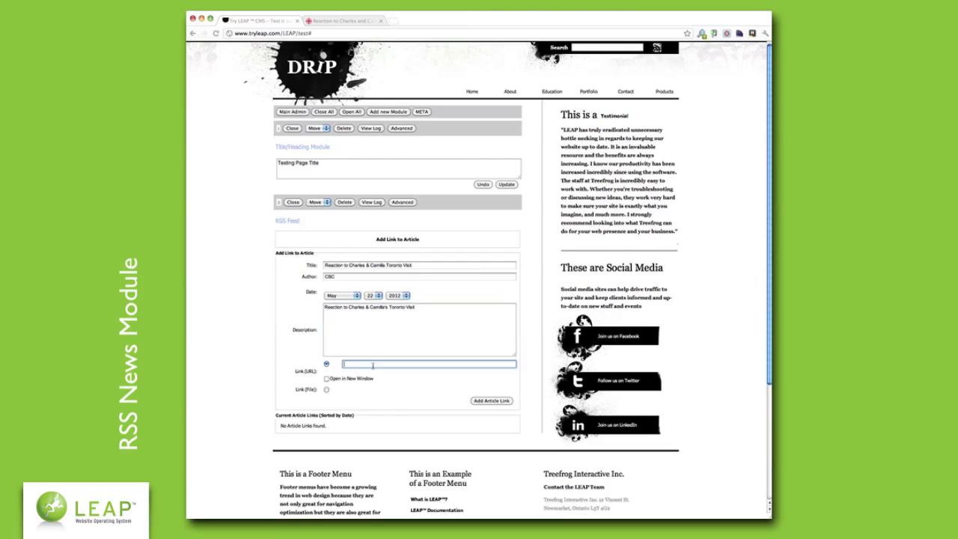
{"action": "type", "text": "y/yourcommunity/2012/05/reaction-to-charles-and-camillas-royal-visit-to-canada.html"}
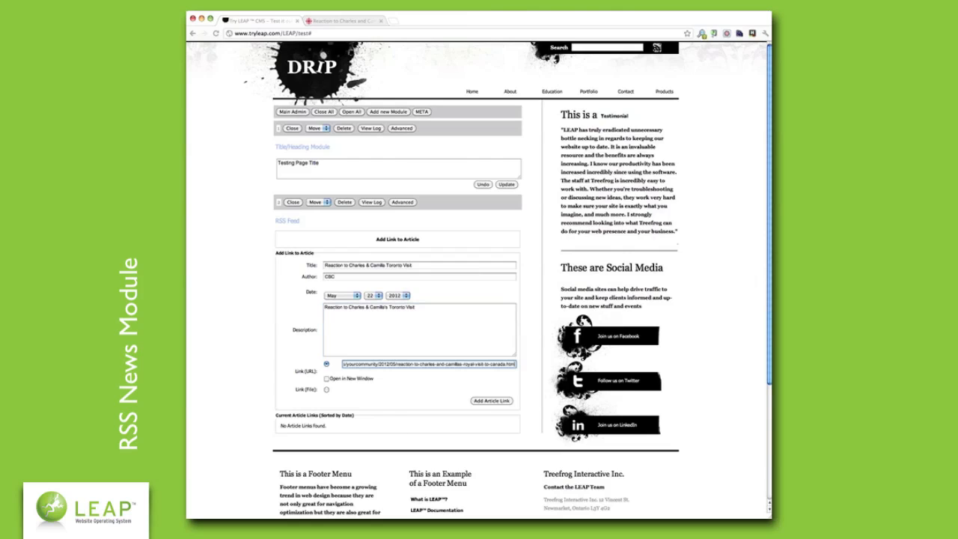
{"action": "left_click", "coordinate": [327, 380]}
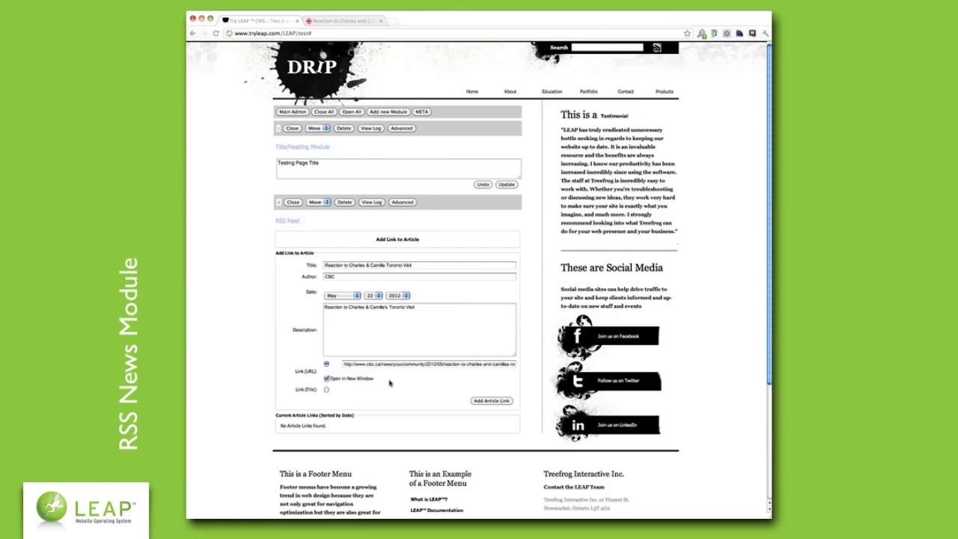
{"action": "left_click", "coordinate": [429, 316]}
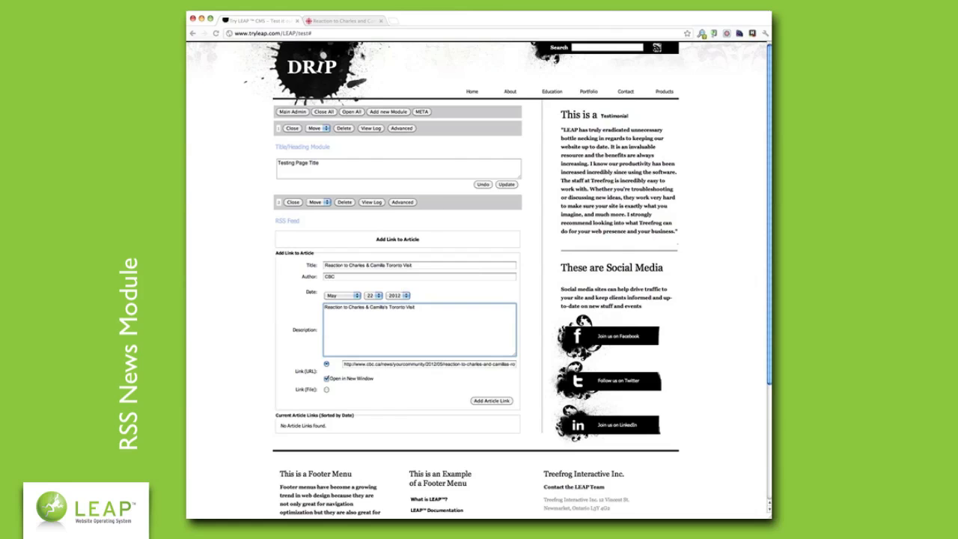
- Replace the description with the CBC article's opening paragraph
{"action": "left_click", "coordinate": [353, 22]}
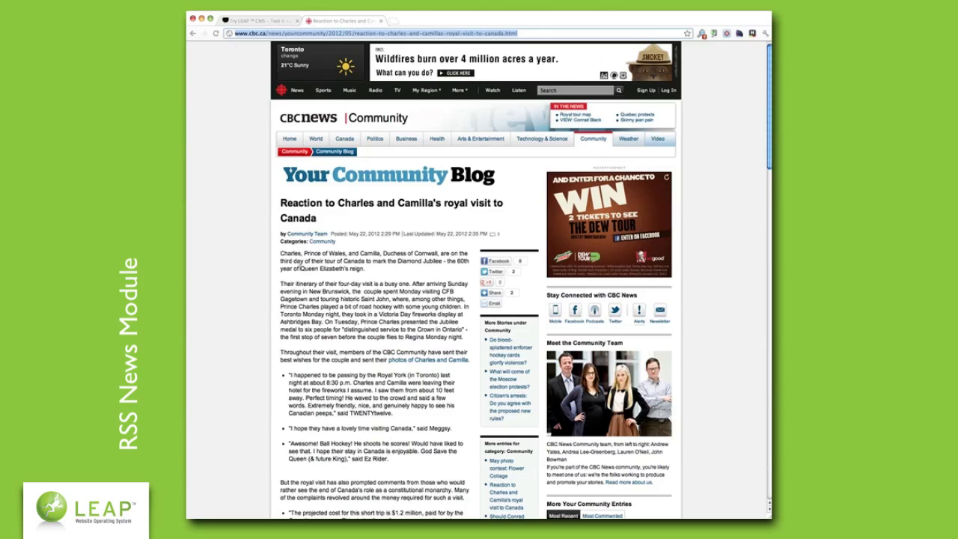
{"action": "left_click_drag", "start_coordinate": [279, 255], "coordinate": [370, 272]}
{"action": "key", "text": "super+c"}
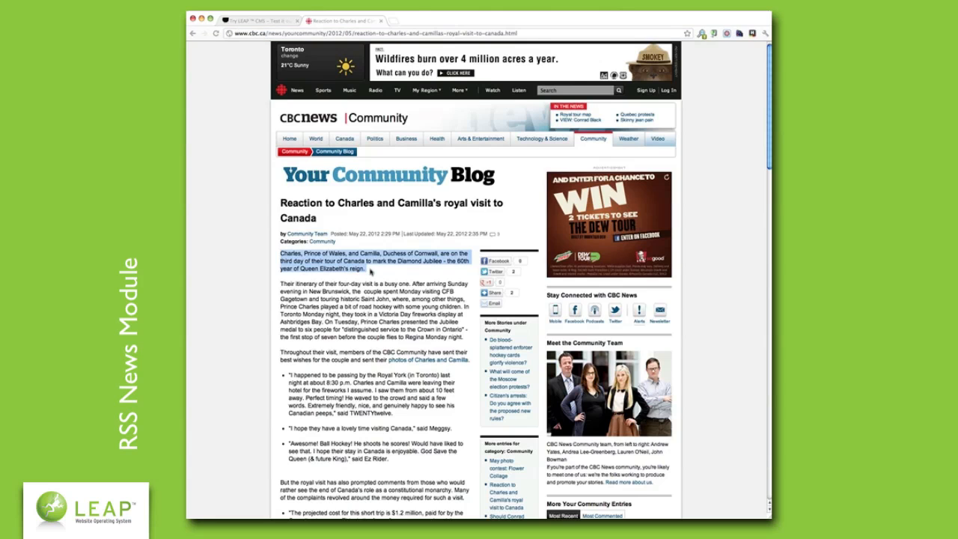
{"action": "left_click", "coordinate": [283, 21]}
{"action": "left_click_drag", "start_coordinate": [416, 307], "coordinate": [284, 307]}
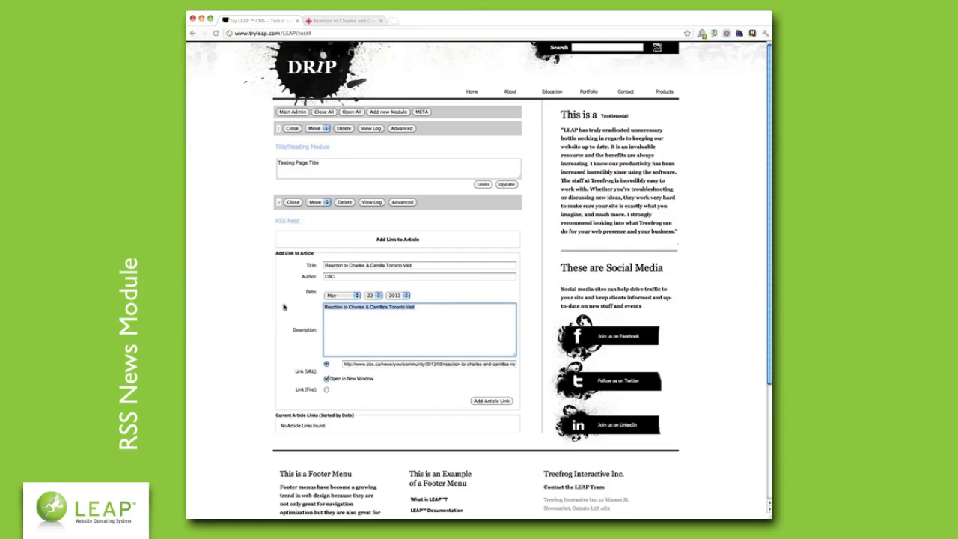
{"action": "key", "text": "super+v"}
{"action": "left_click", "coordinate": [522, 302]}
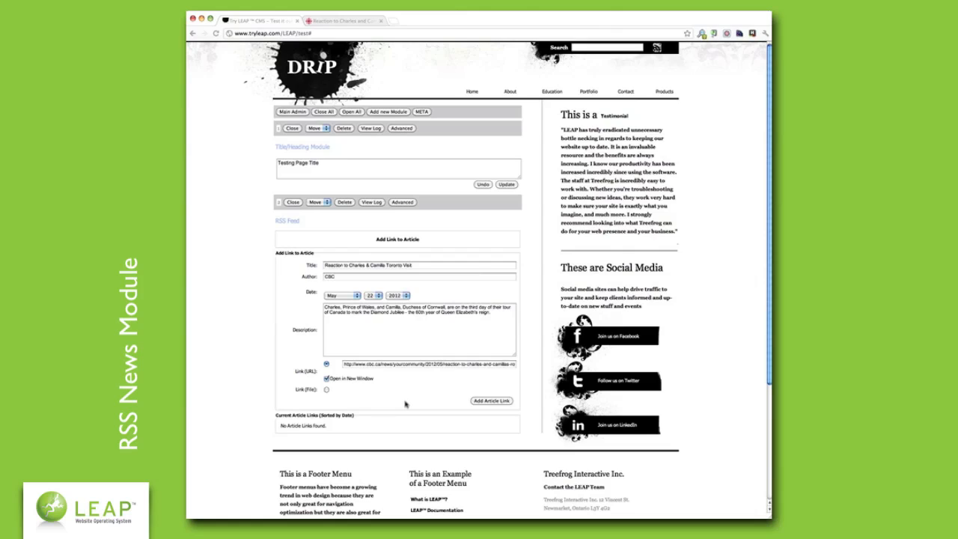
- Re-enter the link address as the CBC article's full web address
{"action": "triple_click", "coordinate": [404, 366]}
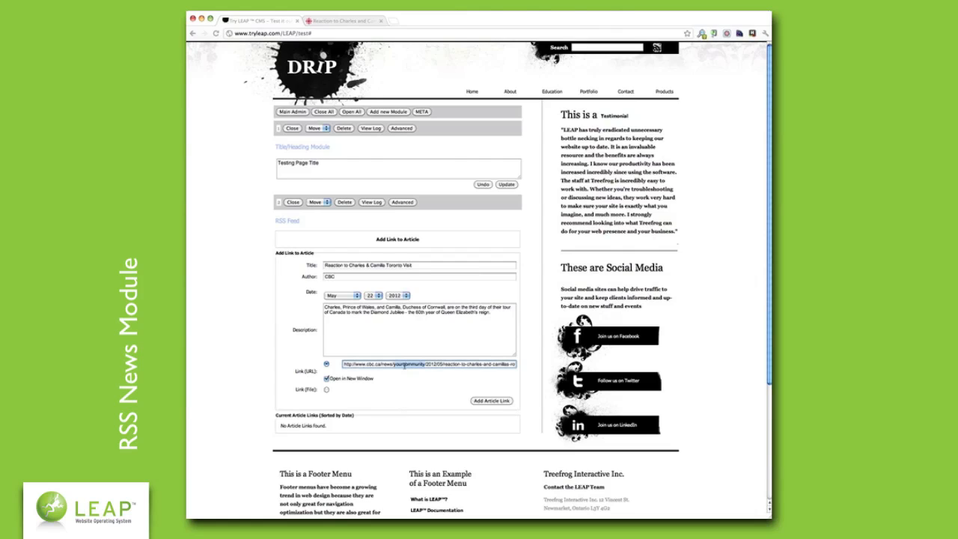
{"action": "key", "text": "BackSpace"}
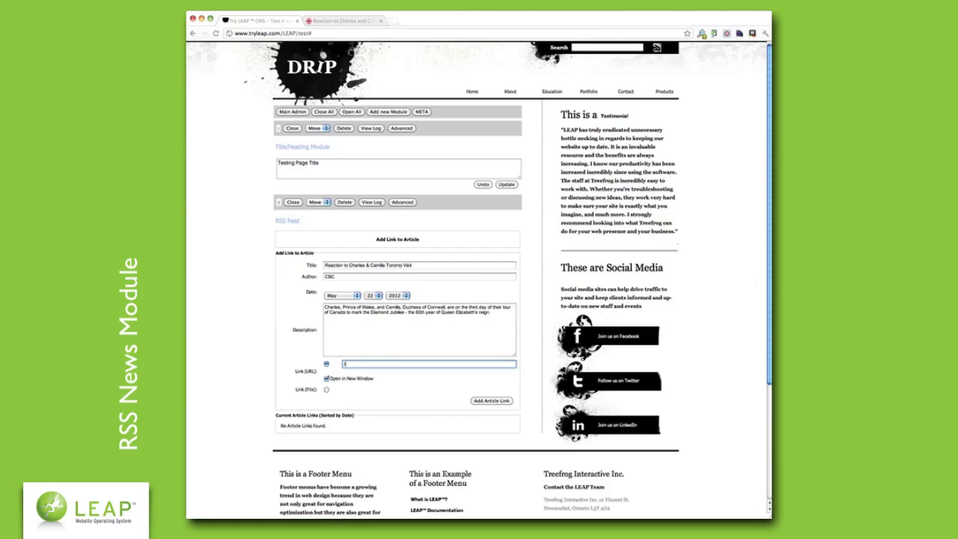
{"action": "type", "text": "name-your-page"}
{"action": "key", "text": "super+a"}
{"action": "key", "text": "super+v"}
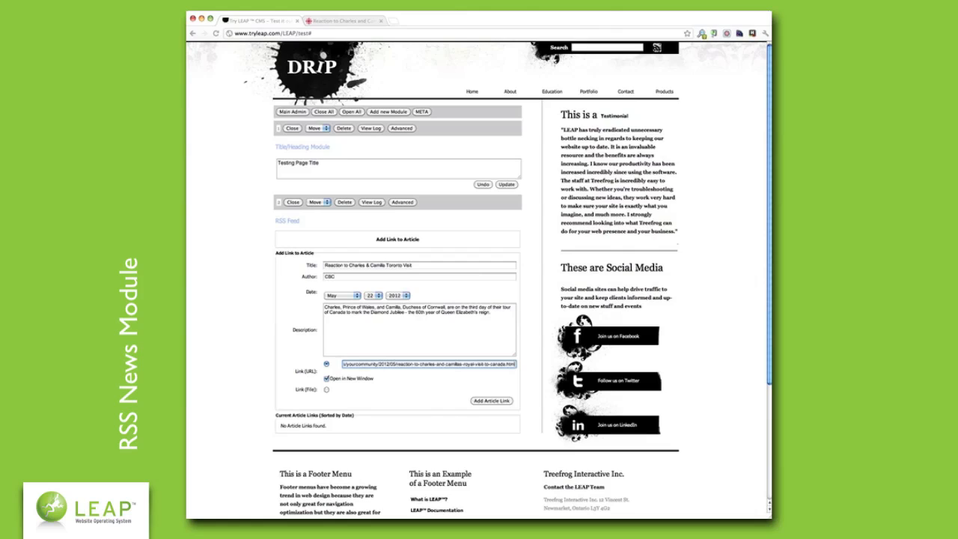
{"action": "left_click", "coordinate": [426, 397]}
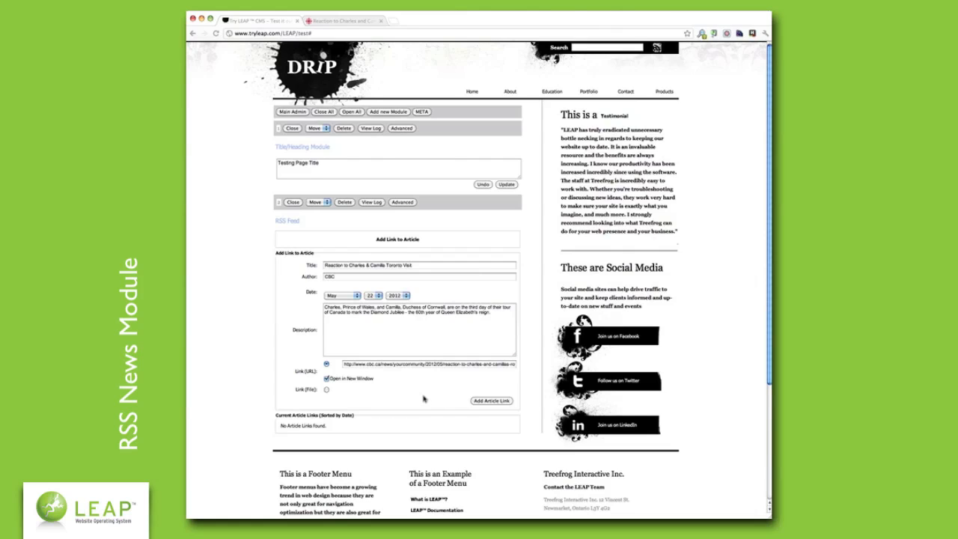
- Save the article link to the RSS feed and refresh the page
{"action": "left_click", "coordinate": [489, 401]}
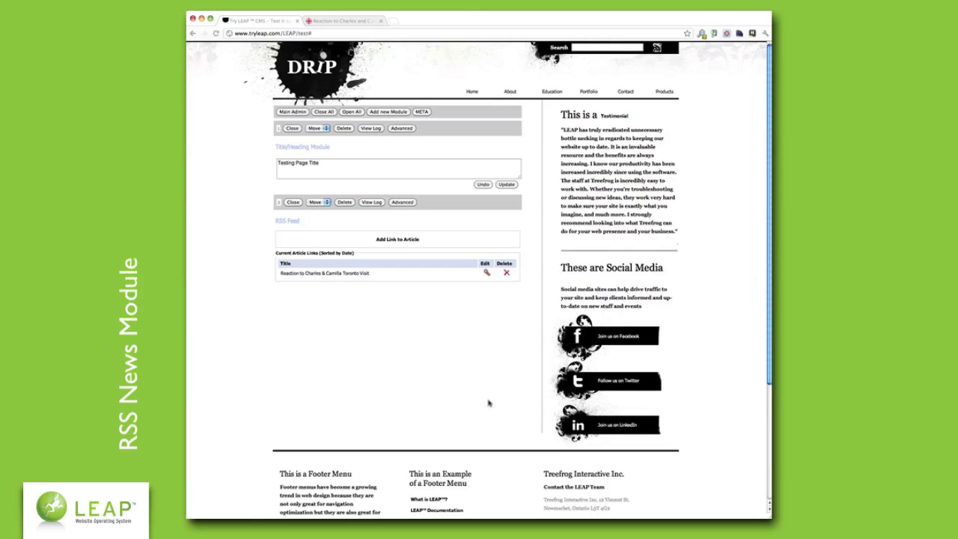
{"action": "key", "text": "super+r"}
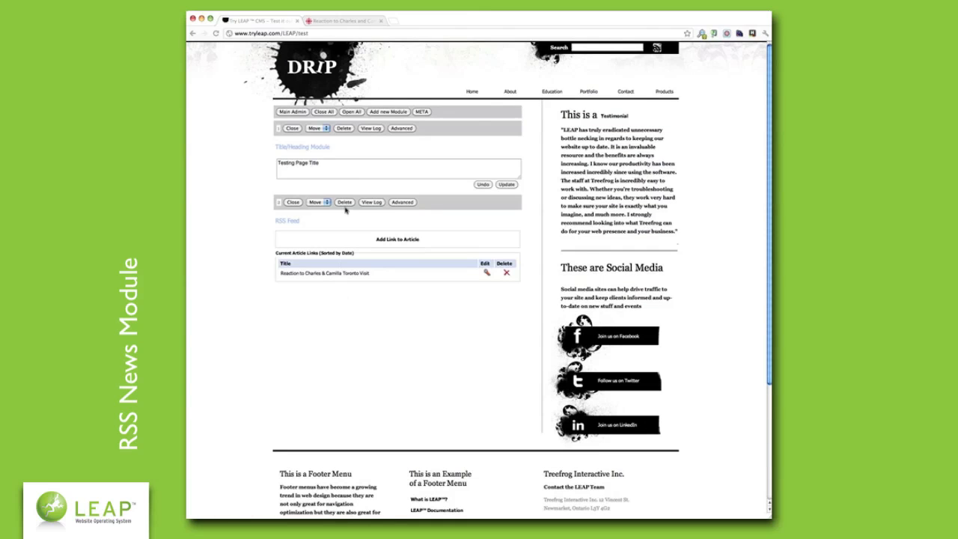
- Show date (May 23, 2012 style), linked Article Bold title, author and description in the feed
{"action": "left_click", "coordinate": [401, 203]}
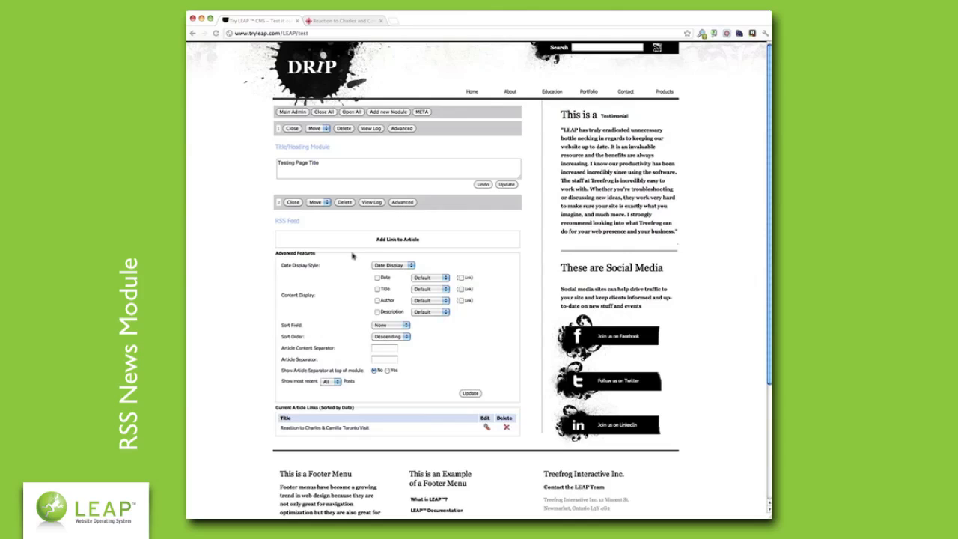
{"action": "left_click", "coordinate": [401, 267]}
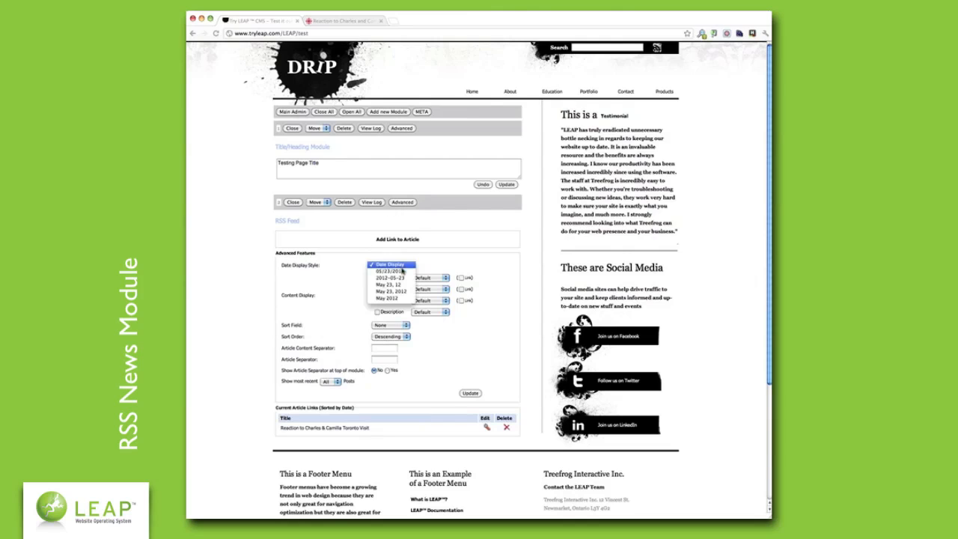
{"action": "left_click", "coordinate": [400, 293]}
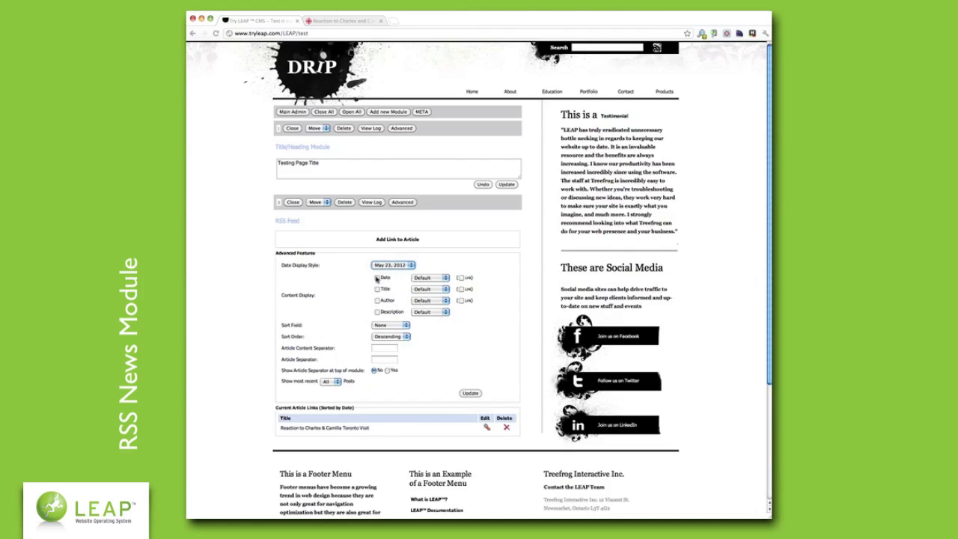
{"action": "left_click", "coordinate": [377, 278]}
{"action": "left_click", "coordinate": [377, 289]}
{"action": "left_click", "coordinate": [377, 300]}
{"action": "left_click", "coordinate": [377, 311]}
{"action": "left_click", "coordinate": [461, 288]}
{"action": "left_click", "coordinate": [438, 279]}
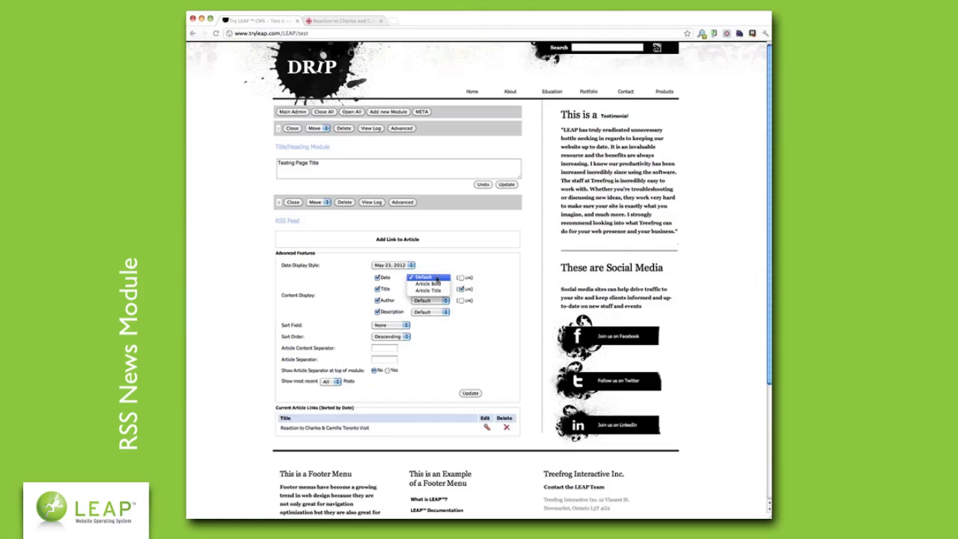
{"action": "left_click", "coordinate": [438, 279]}
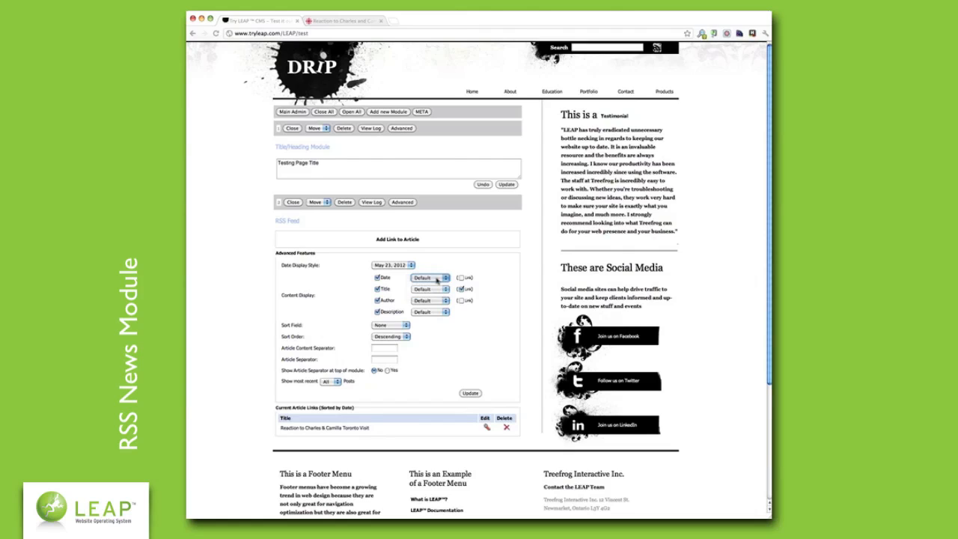
{"action": "left_click", "coordinate": [436, 289]}
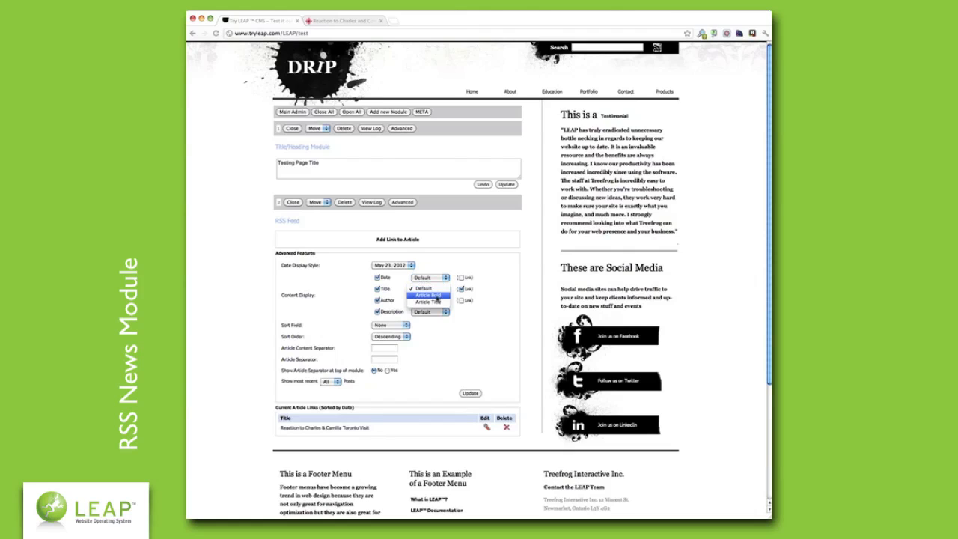
{"action": "left_click", "coordinate": [436, 297]}
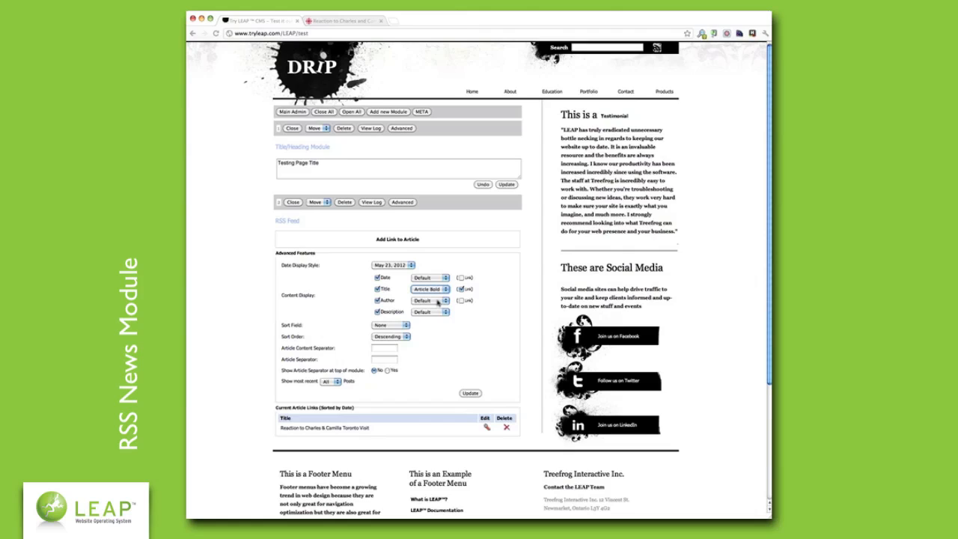
- Sort articles by Date ascending, use <br/> and <hr/> separators, and update the settings
{"action": "left_click", "coordinate": [393, 327]}
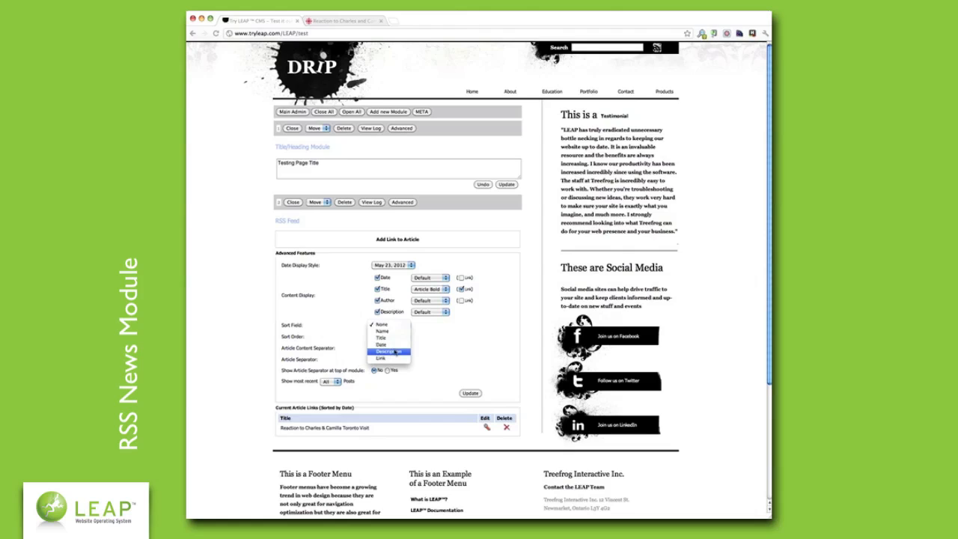
{"action": "left_click", "coordinate": [392, 344]}
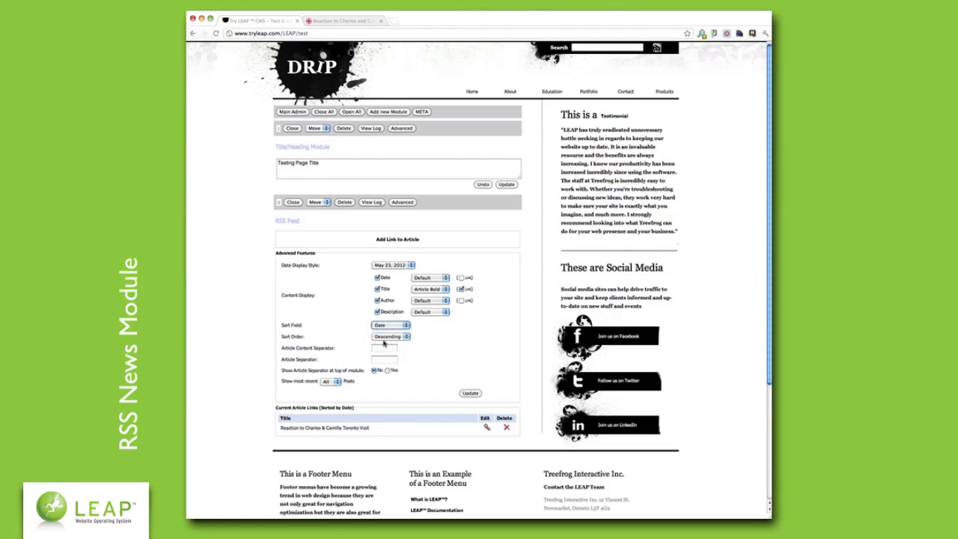
{"action": "left_click", "coordinate": [398, 339]}
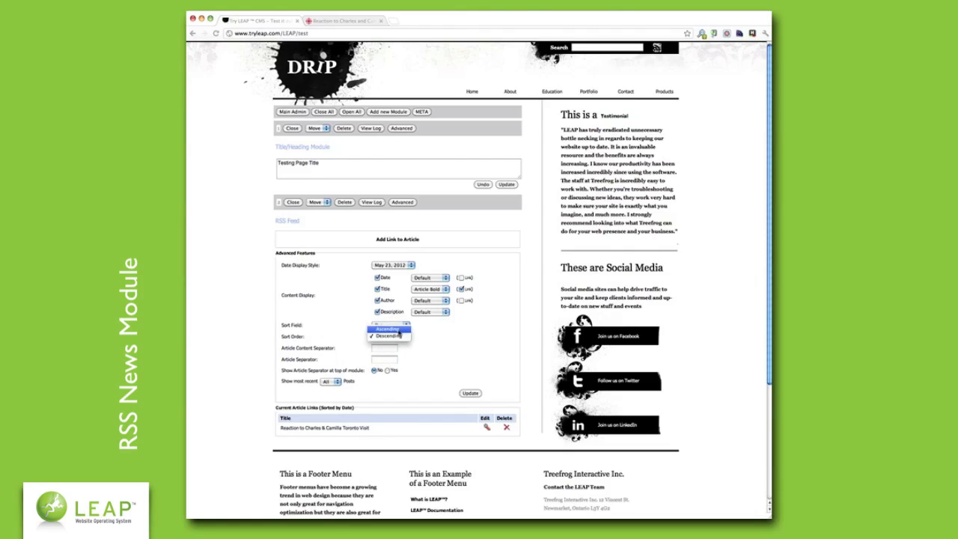
{"action": "left_click", "coordinate": [398, 330]}
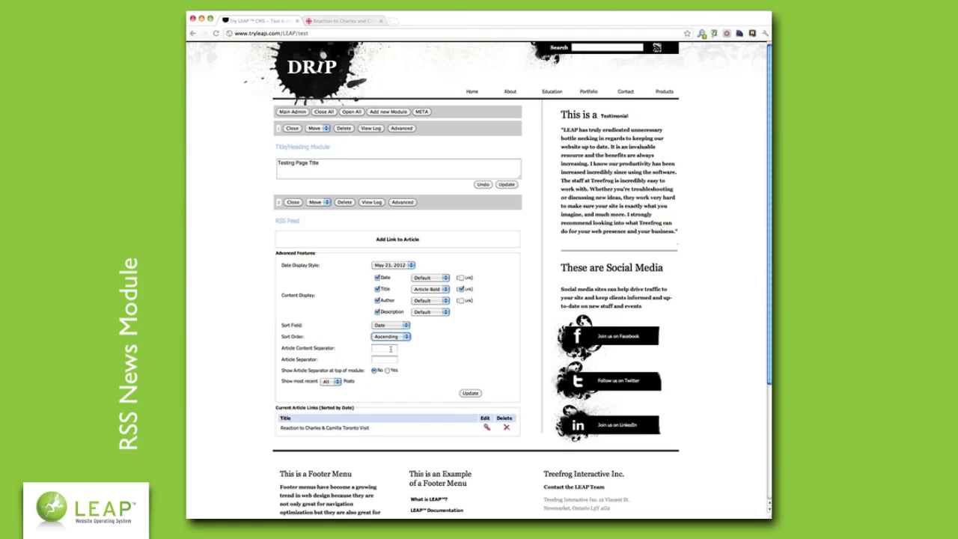
{"action": "left_click", "coordinate": [390, 349]}
{"action": "type", "text": "<"}
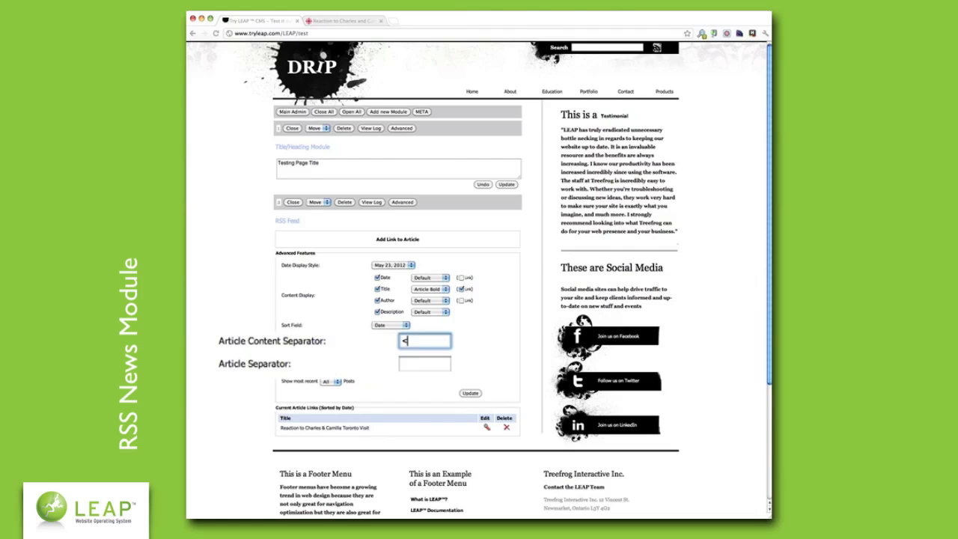
{"action": "type", "text": "br/>"}
{"action": "key", "text": "Tab"}
{"action": "type", "text": "<b"}
{"action": "key", "text": "BackSpace"}
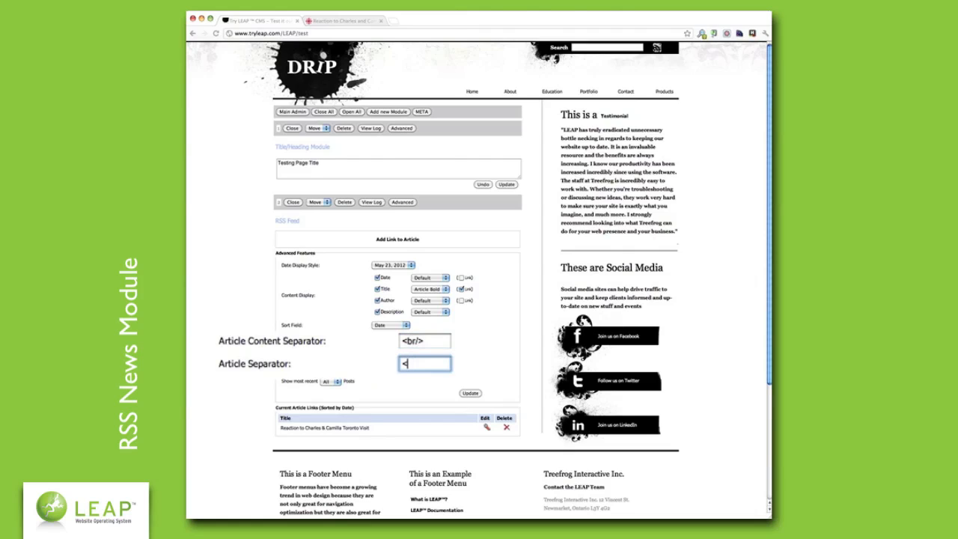
{"action": "type", "text": "hr/>"}
{"action": "left_click", "coordinate": [404, 386]}
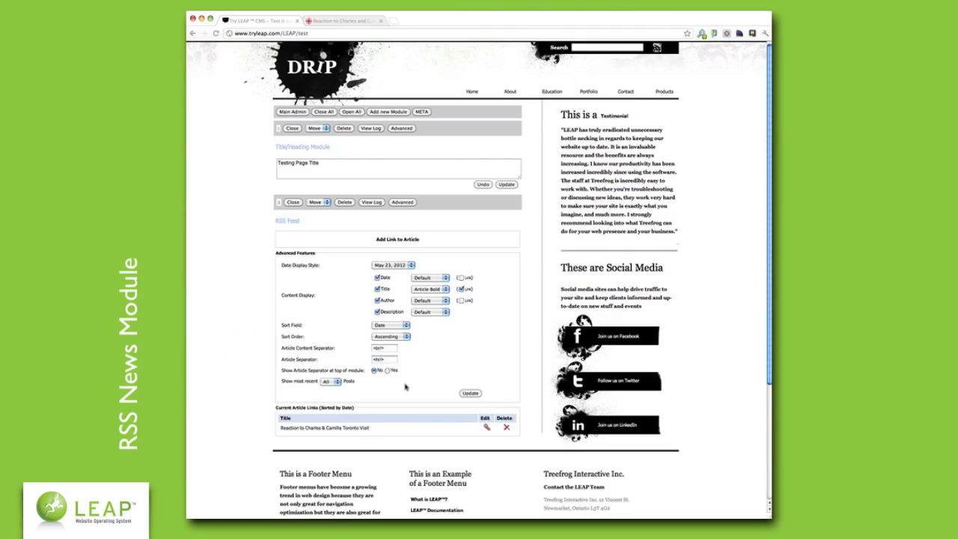
{"action": "left_click", "coordinate": [470, 392]}
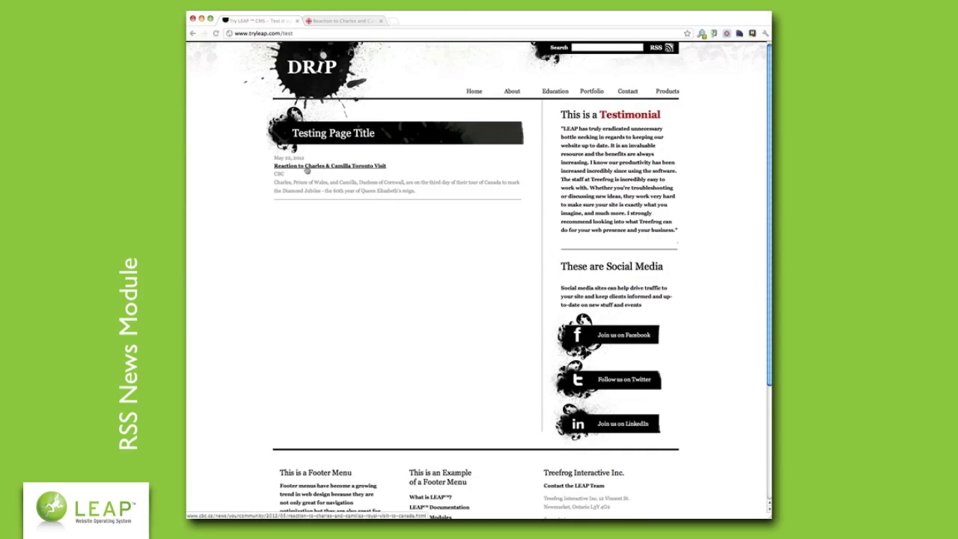
- Return the test page to editing mode
{"action": "key", "text": "ctrl+e"}
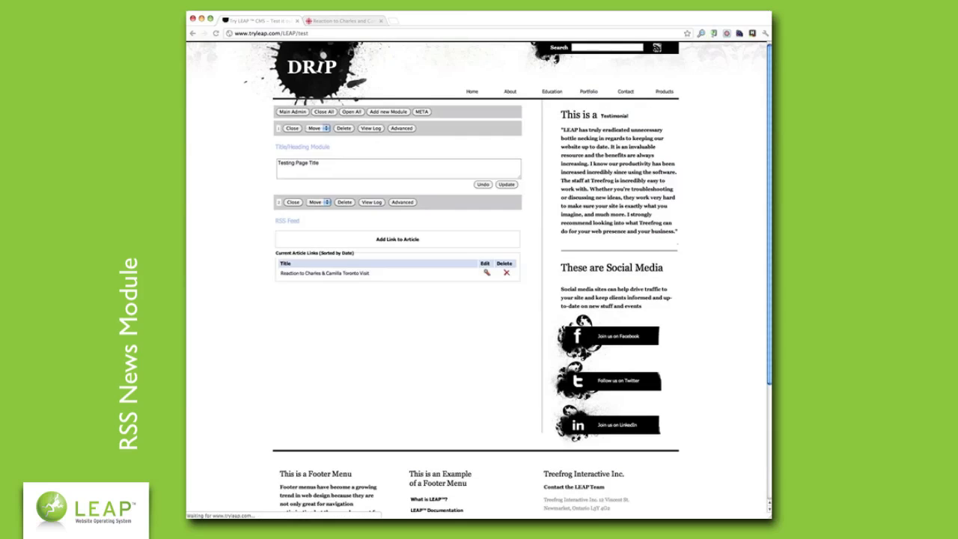
- Add article 'Charles and Camilla Visit Toronto' by Treefrog with a Victoria Day description
{"action": "left_click", "coordinate": [398, 240]}
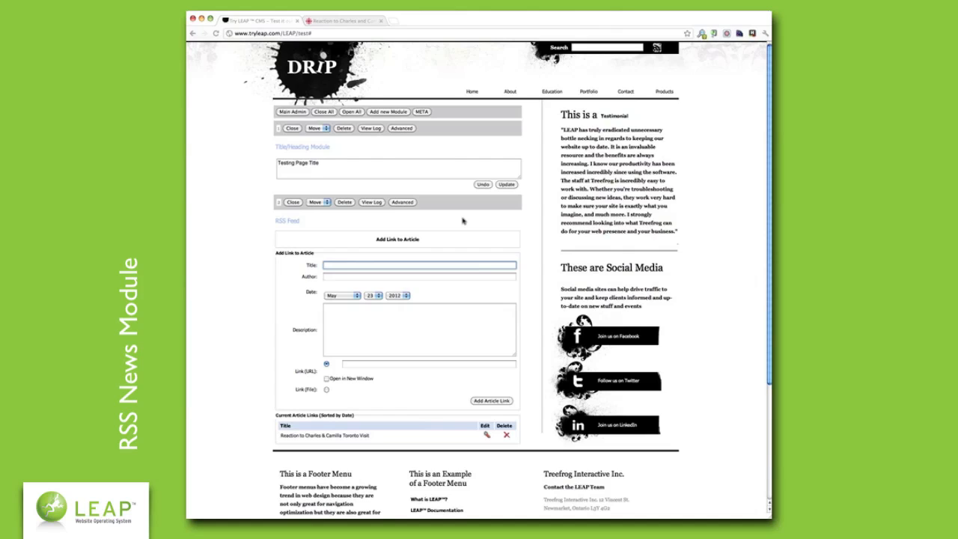
{"action": "type", "text": "Charles and Camilla Visit Toronto"}
{"action": "key", "text": "Tab"}
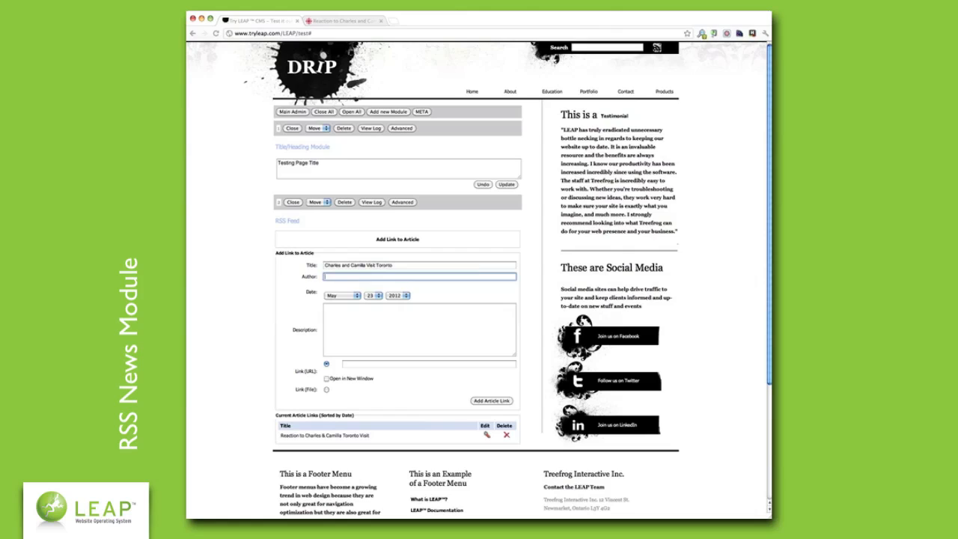
{"action": "type", "text": "Treefrog"}
{"action": "key", "text": "Tab"}
{"action": "key", "text": "Tab"}
{"action": "key", "text": "Tab"}
{"action": "key", "text": "Tab"}
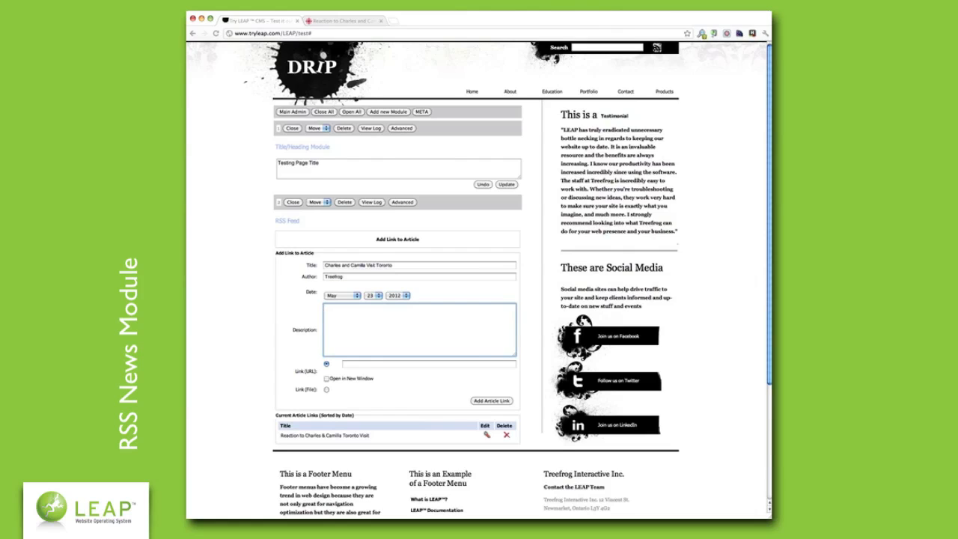
{"action": "type", "text": "Charles & Camilla were just in Toronto for Victoria Day."}
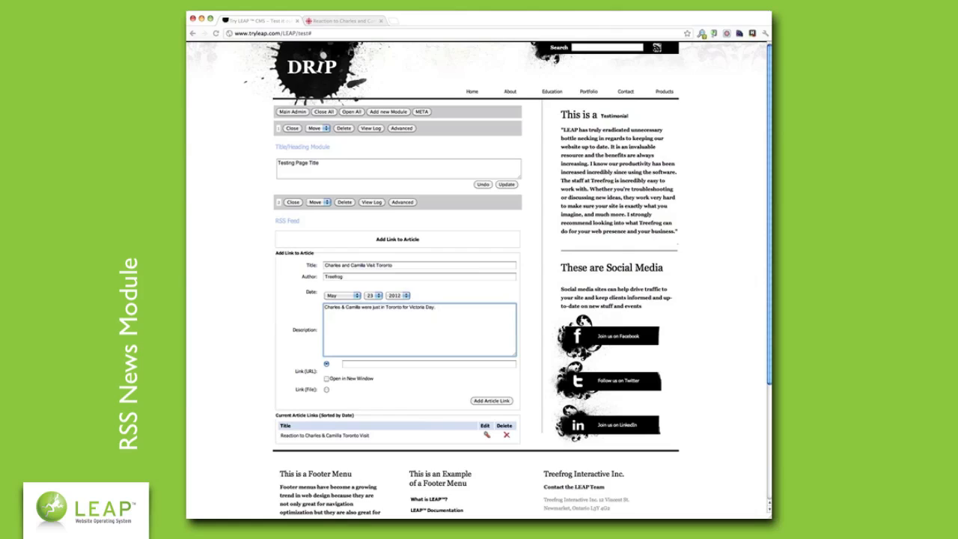
{"action": "left_click", "coordinate": [382, 365]}
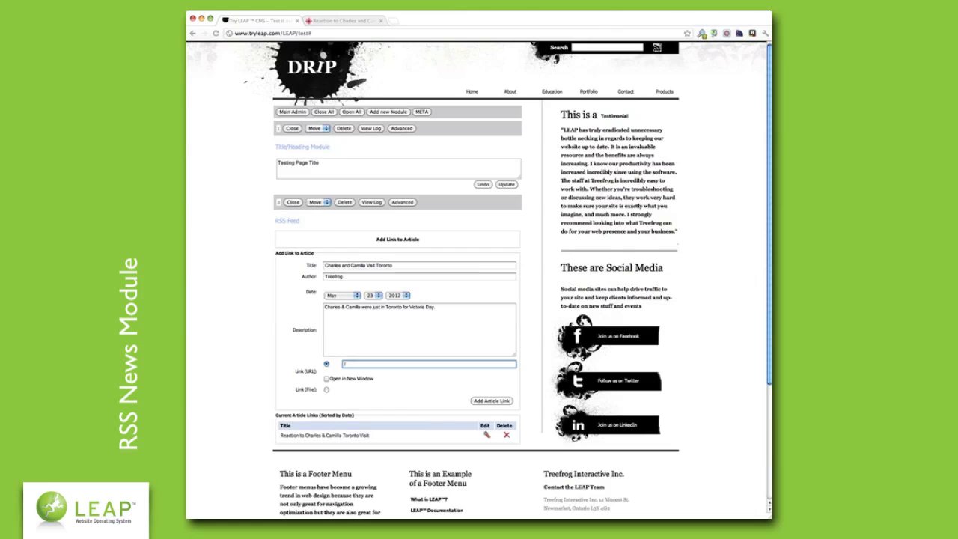
- Link it to /charles-and-camilla-visit-toronto and add it as the feed's second article
{"action": "type", "text": "charles-and-camilla-vis"}
{"action": "key", "text": "BackSpace"}
{"action": "key", "text": "BackSpace"}
{"action": "key", "text": "BackSpace"}
{"action": "type", "text": "it-toronto"}
{"action": "left_click_drag", "start_coordinate": [341, 363], "coordinate": [415, 375]}
{"action": "left_click", "coordinate": [416, 378]}
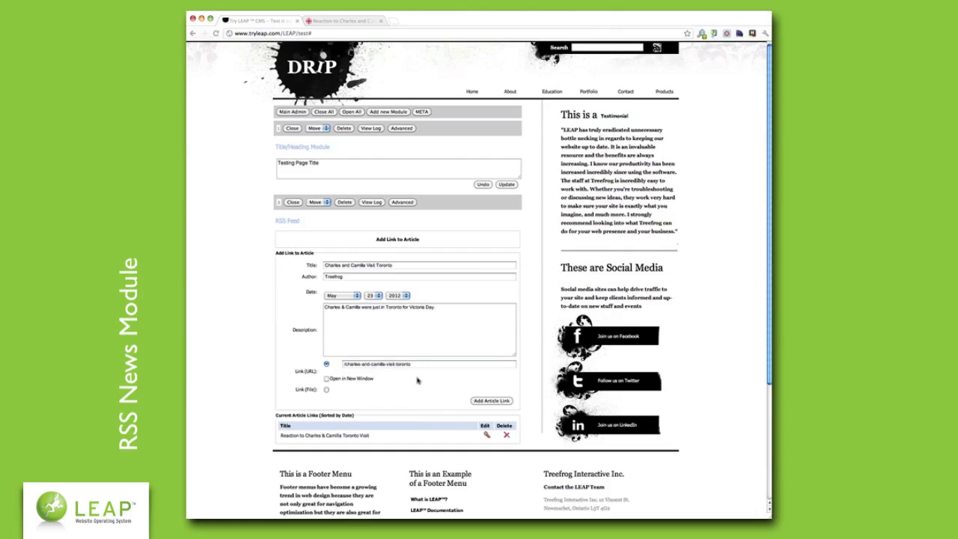
{"action": "left_click", "coordinate": [482, 402]}
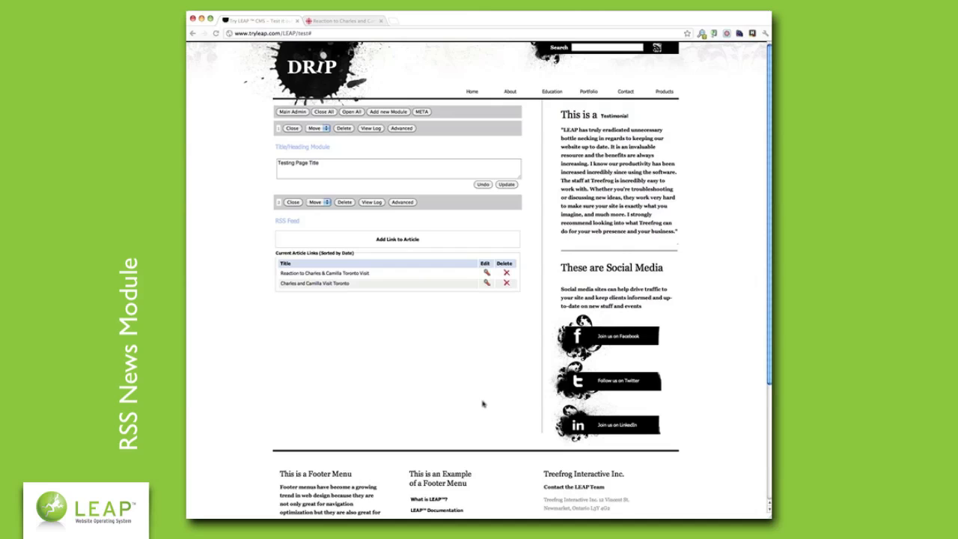
- Exit admin mode to view the live /test page listing both RSS articles
{"action": "key", "text": "Escape"}
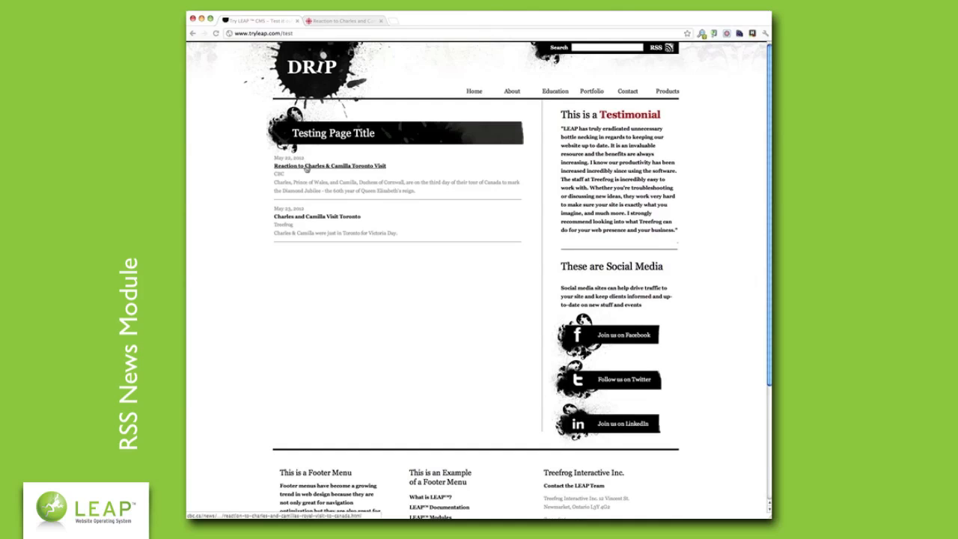
- Follow the Toronto visit article link, then reload that missing page through the LEAP/ admin path
{"action": "left_click", "coordinate": [332, 216]}
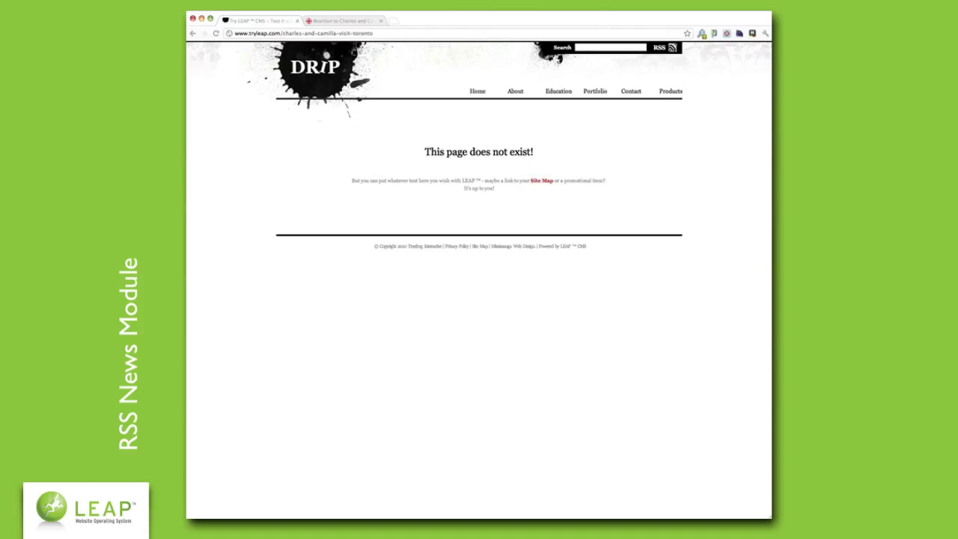
{"action": "type", "text": "LEAP/"}
{"action": "key", "text": "Return"}
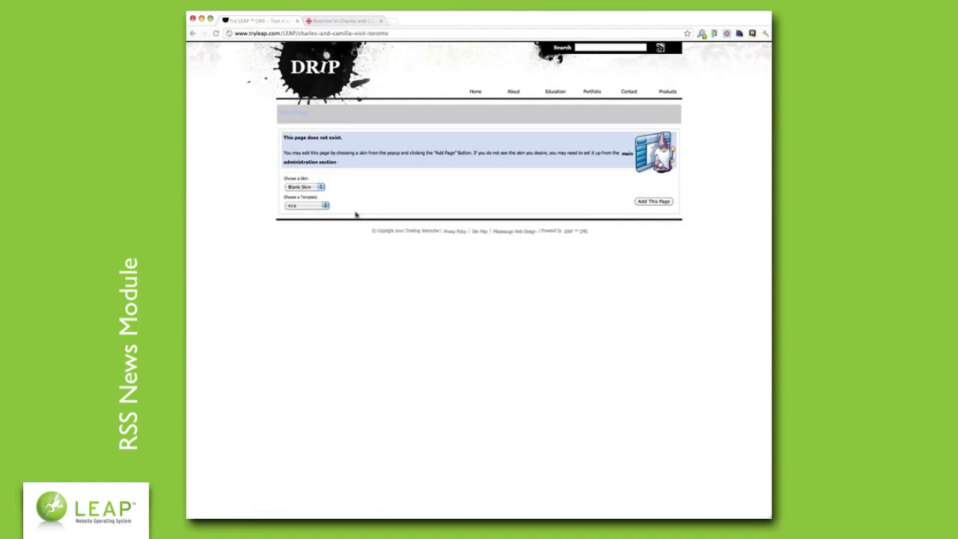
- Add the charles-and-camilla-visit-toronto page with Default Skin and Template left as n/a
{"action": "left_click", "coordinate": [310, 189]}
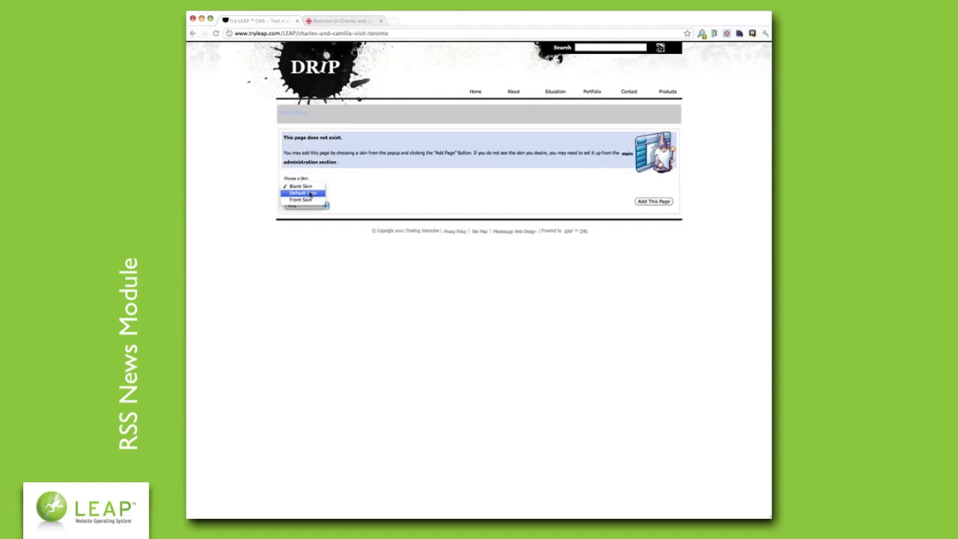
{"action": "left_click", "coordinate": [310, 193]}
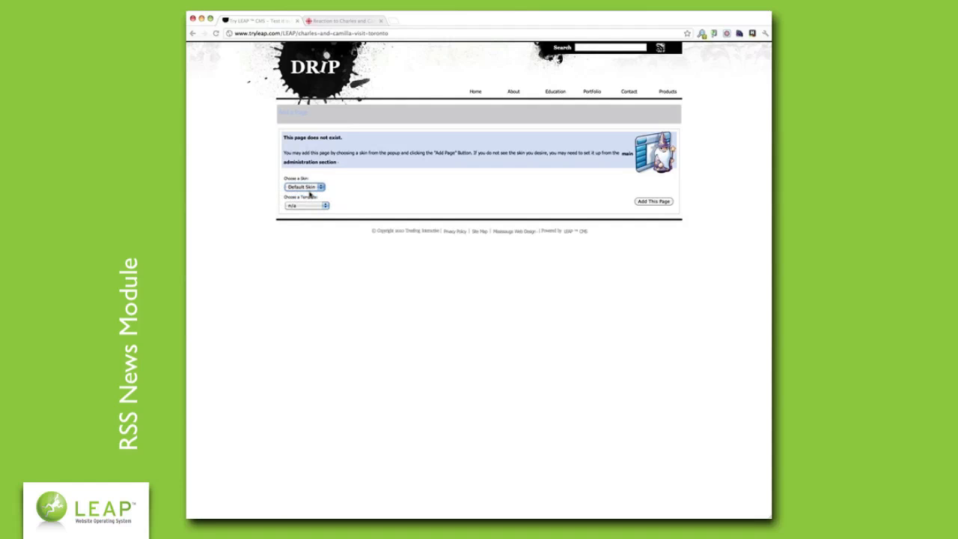
{"action": "left_click", "coordinate": [356, 200]}
{"action": "left_click", "coordinate": [321, 207]}
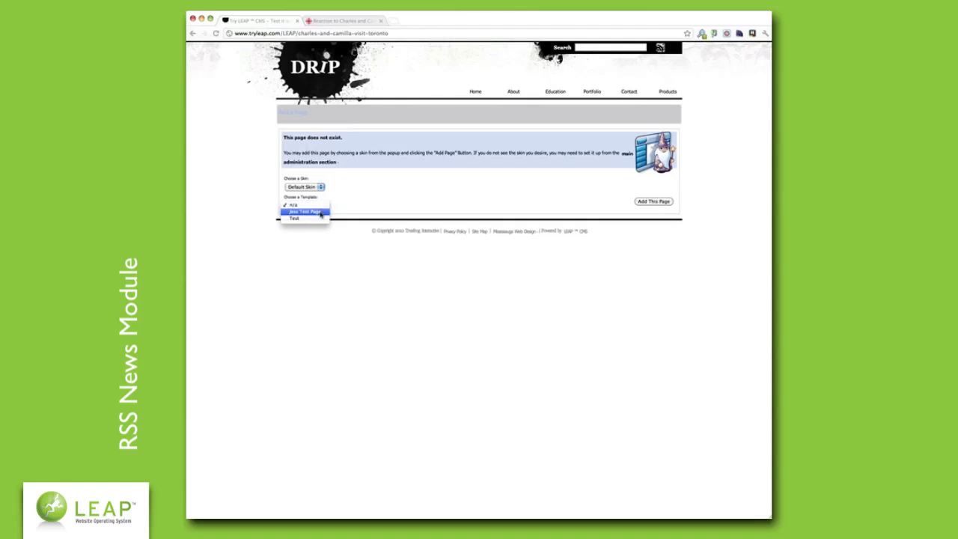
{"action": "left_click", "coordinate": [433, 193]}
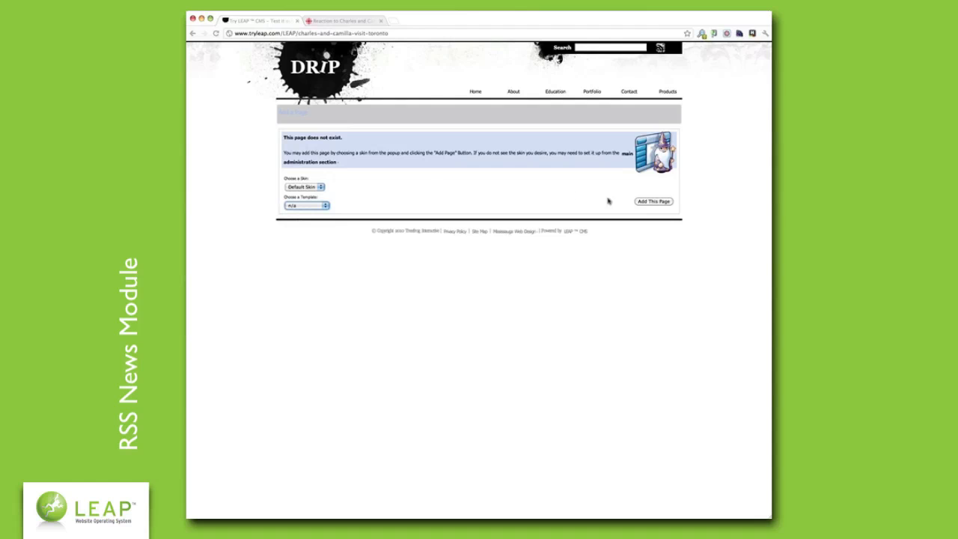
{"action": "left_click", "coordinate": [665, 203]}
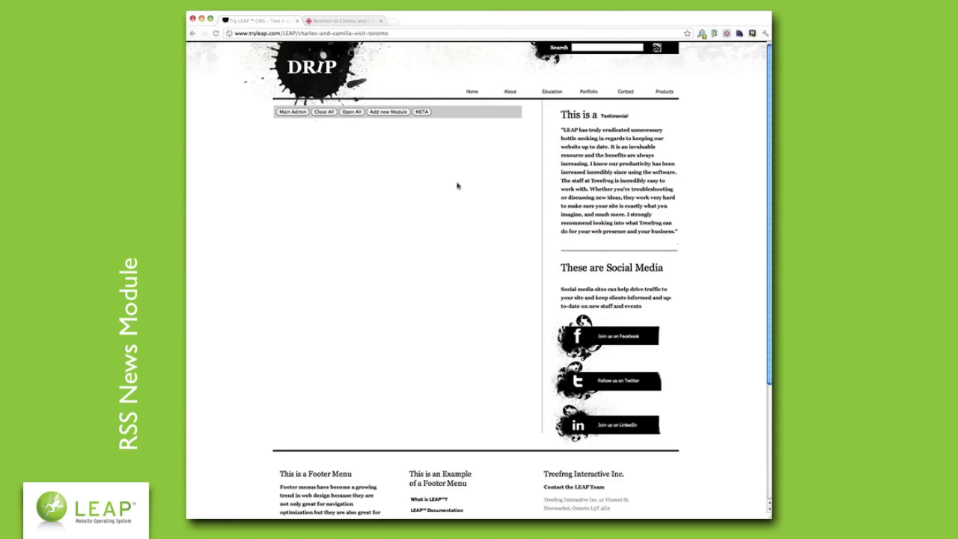
- Add a Text module with heading 'Charles & Camilla Visit Toronto!' in h2 Larger and a thank-you line
{"action": "left_click", "coordinate": [383, 113]}
{"action": "left_click", "coordinate": [366, 131]}
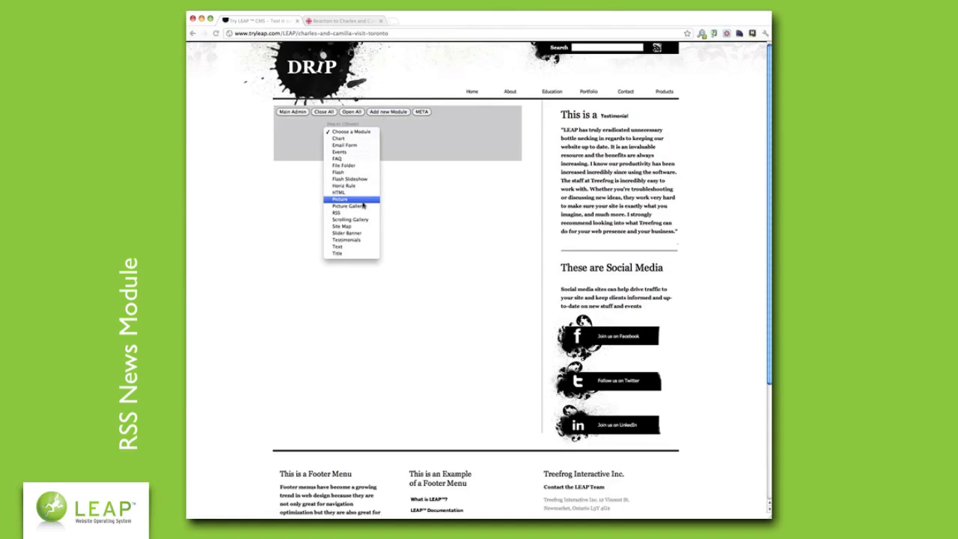
{"action": "left_click", "coordinate": [338, 247]}
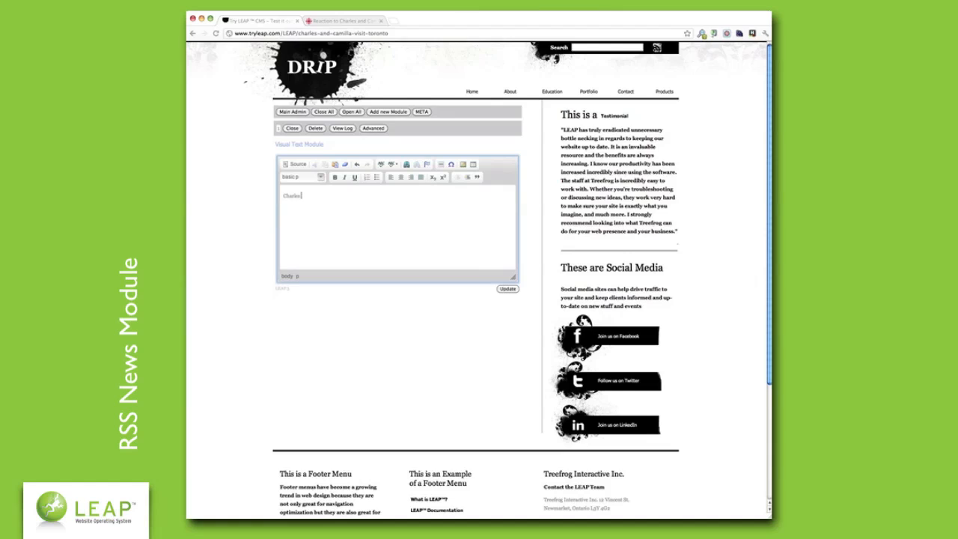
{"action": "type", "text": "& Camilla Visit Toronto! Thank you Charles & Cam"}
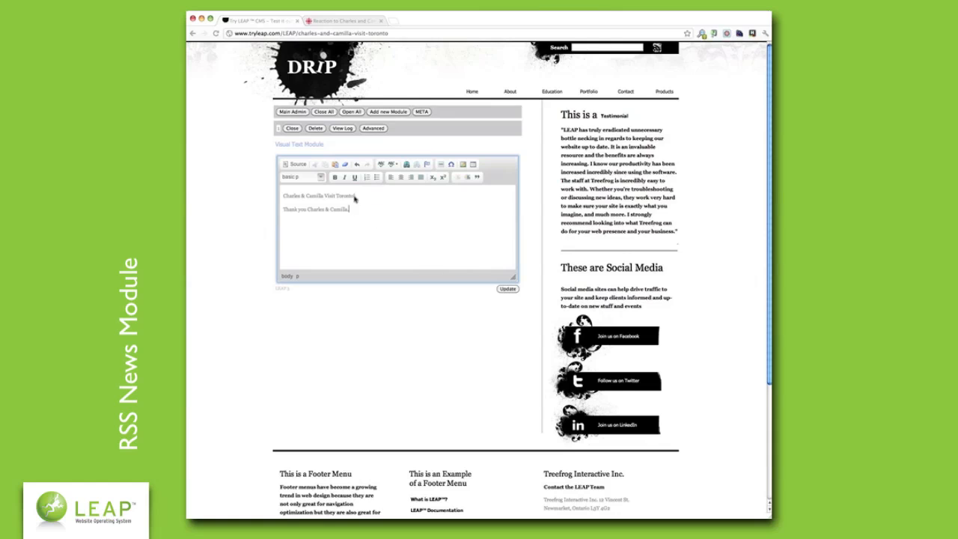
{"action": "left_click_drag", "start_coordinate": [356, 195], "coordinate": [282, 196]}
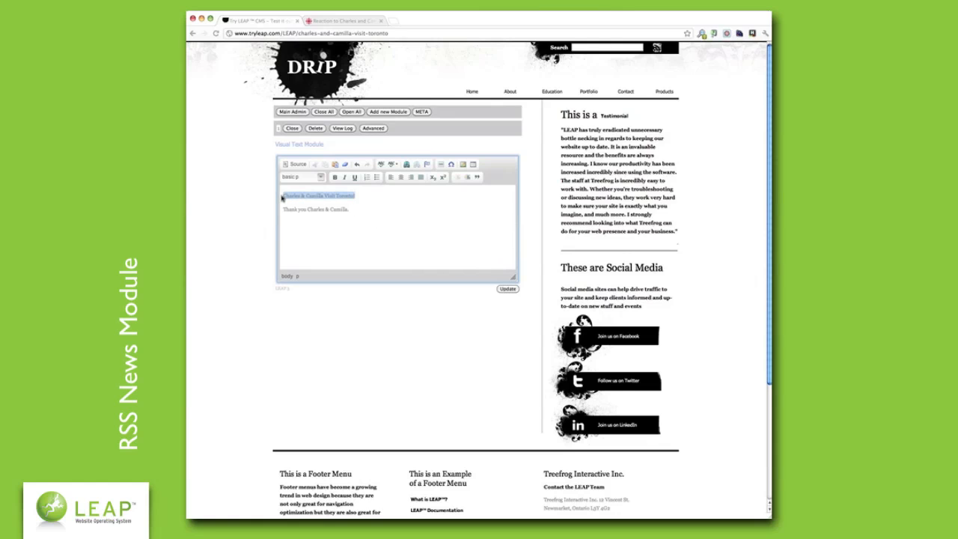
{"action": "left_click", "coordinate": [322, 176]}
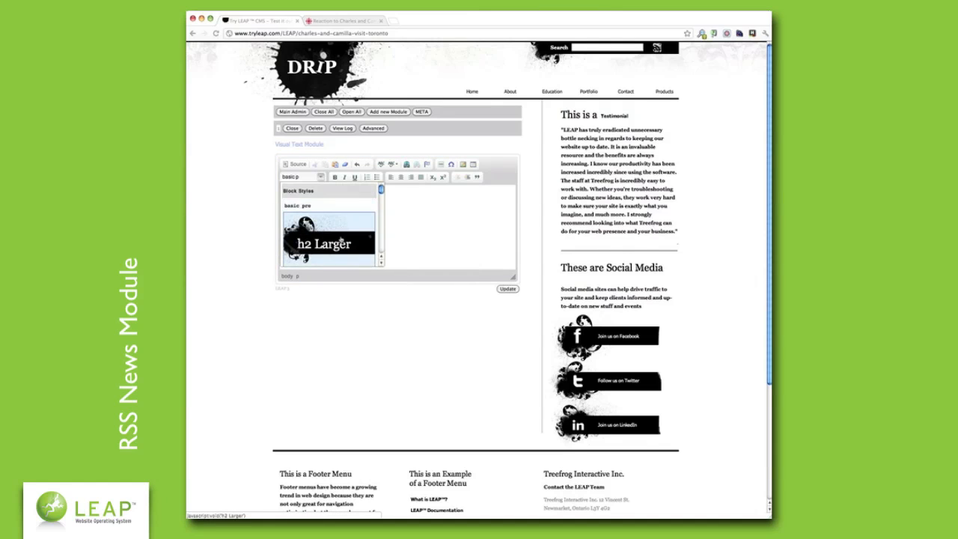
{"action": "left_click", "coordinate": [342, 241]}
{"action": "left_click", "coordinate": [507, 288]}
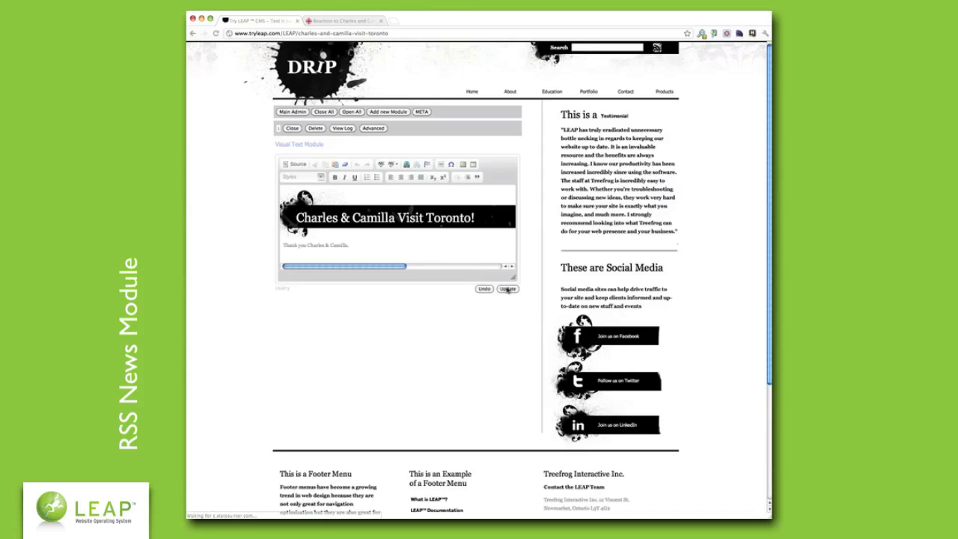